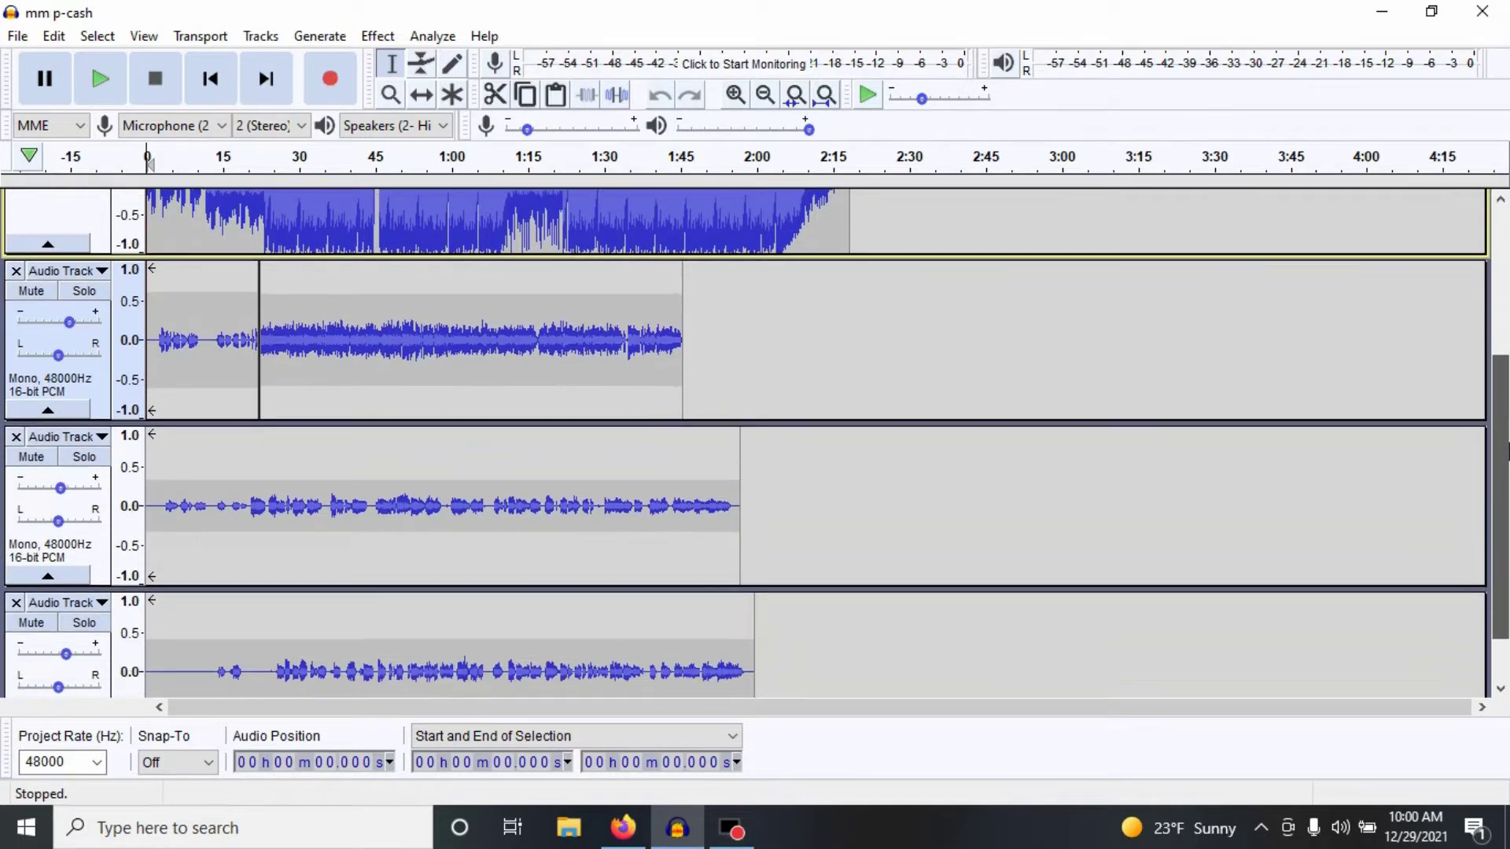
Step: Adjust a vocal take's volume while zooming in and out to view the whole song
left_click_drag(1507, 430, 1508, 544)
left_click_drag(1505, 435, 1506, 259)
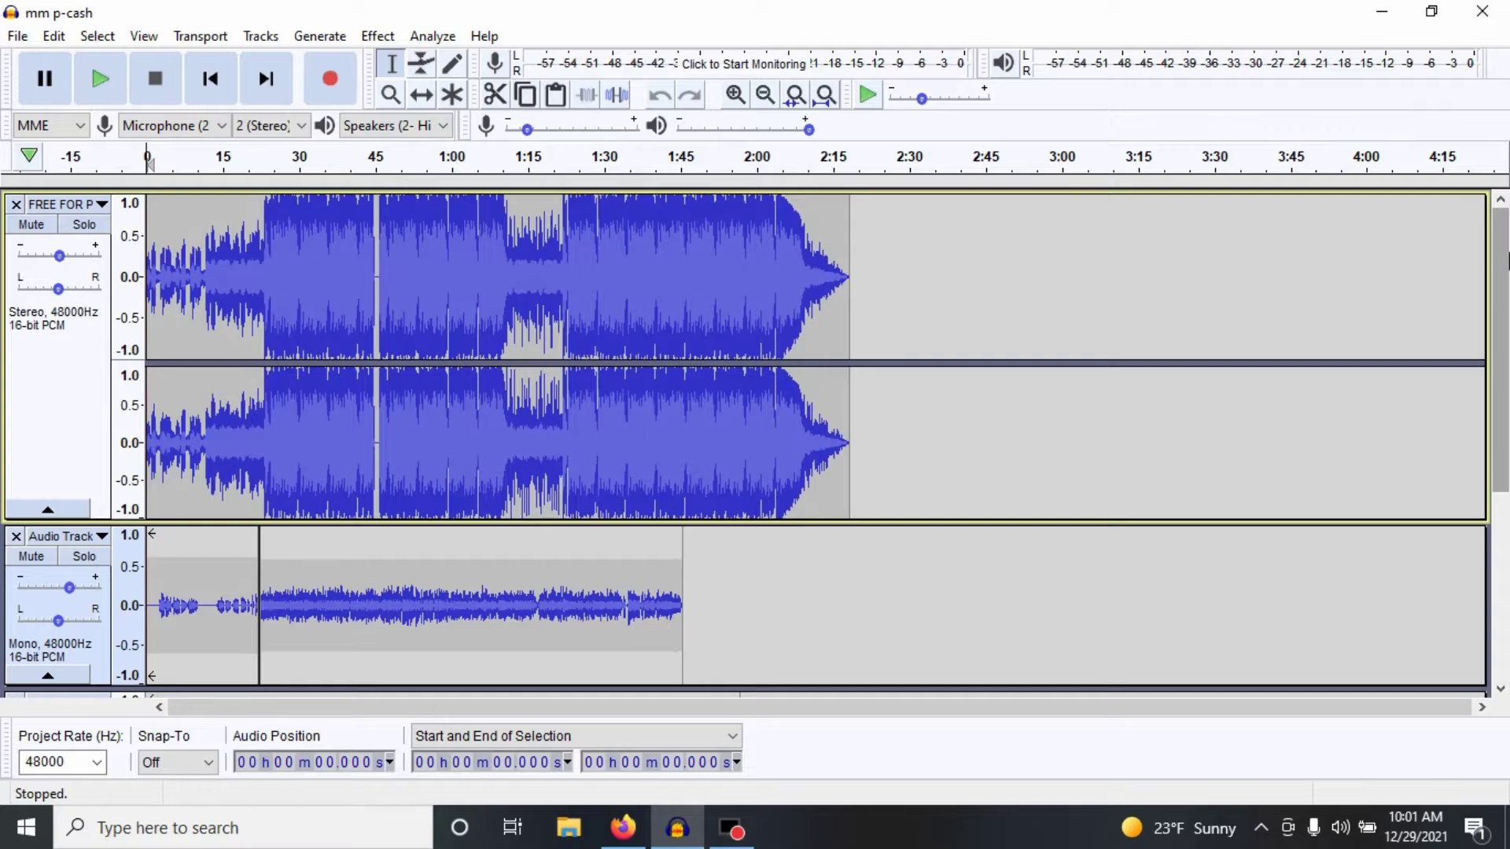
left_click_drag(1506, 259, 1506, 248)
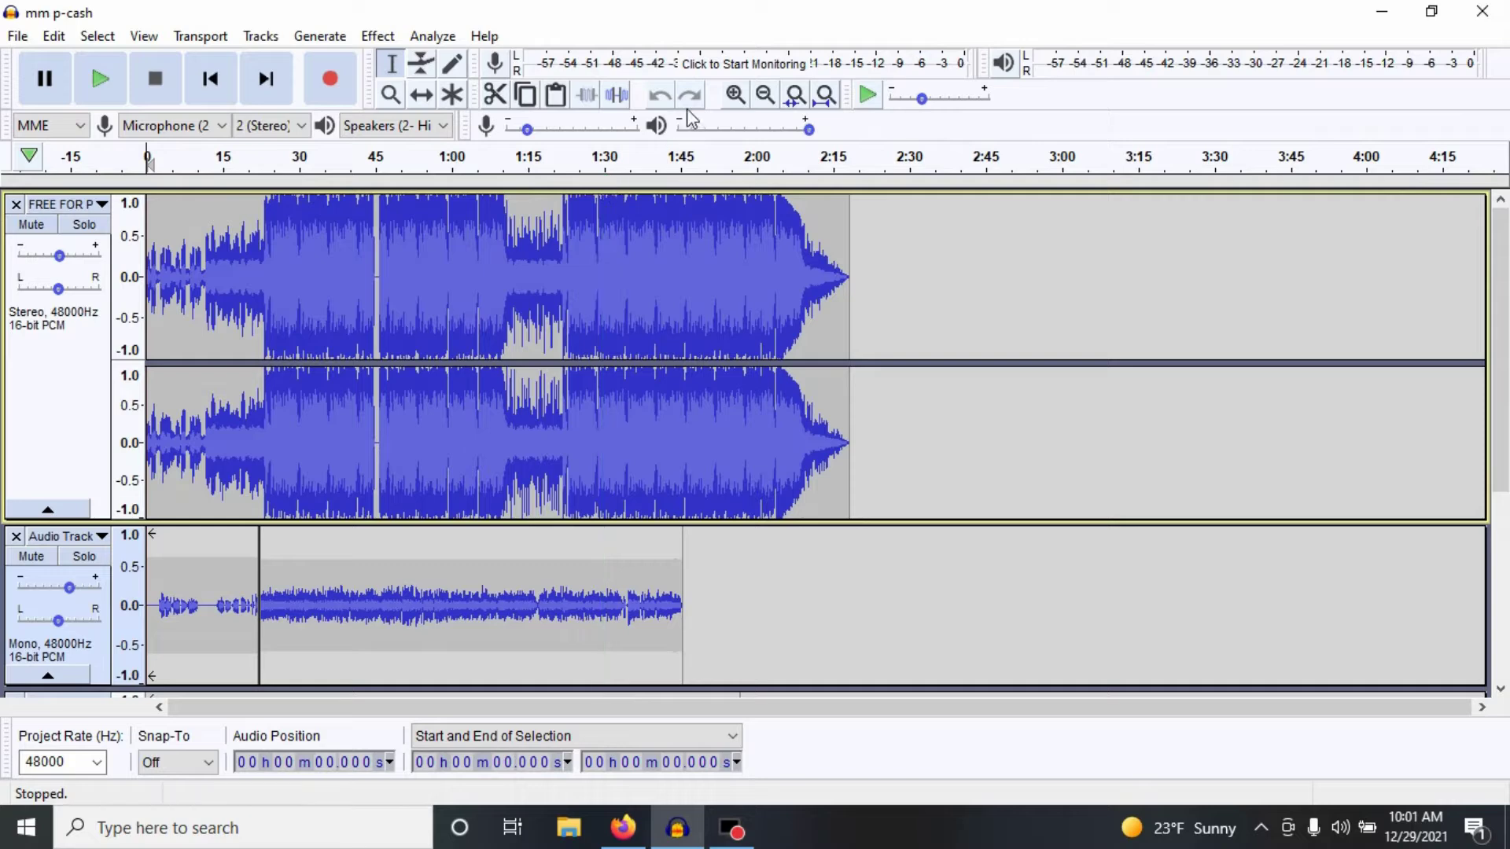
left_click(734, 95)
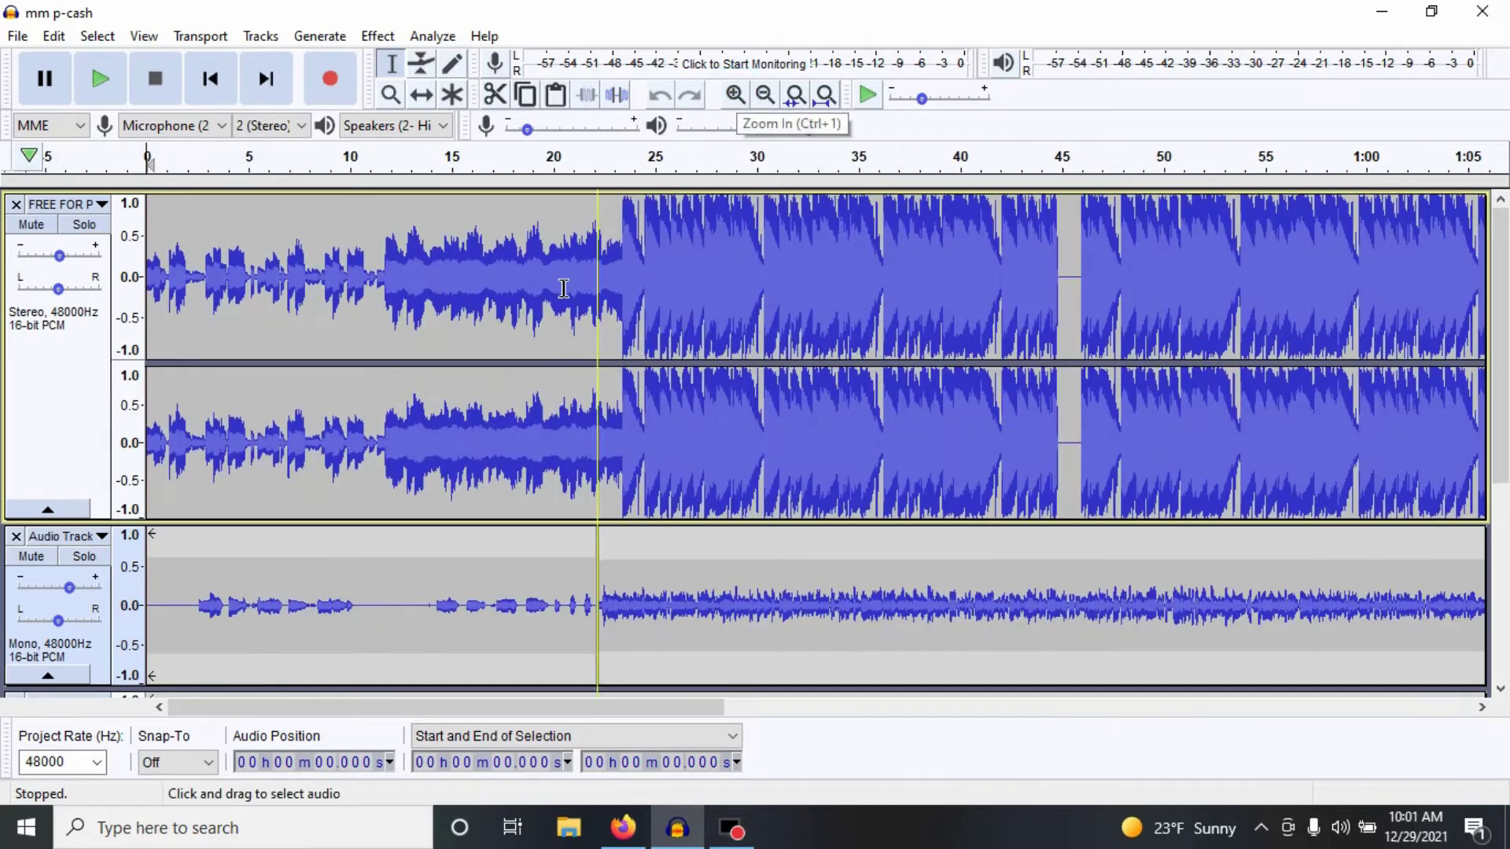
left_click(764, 96)
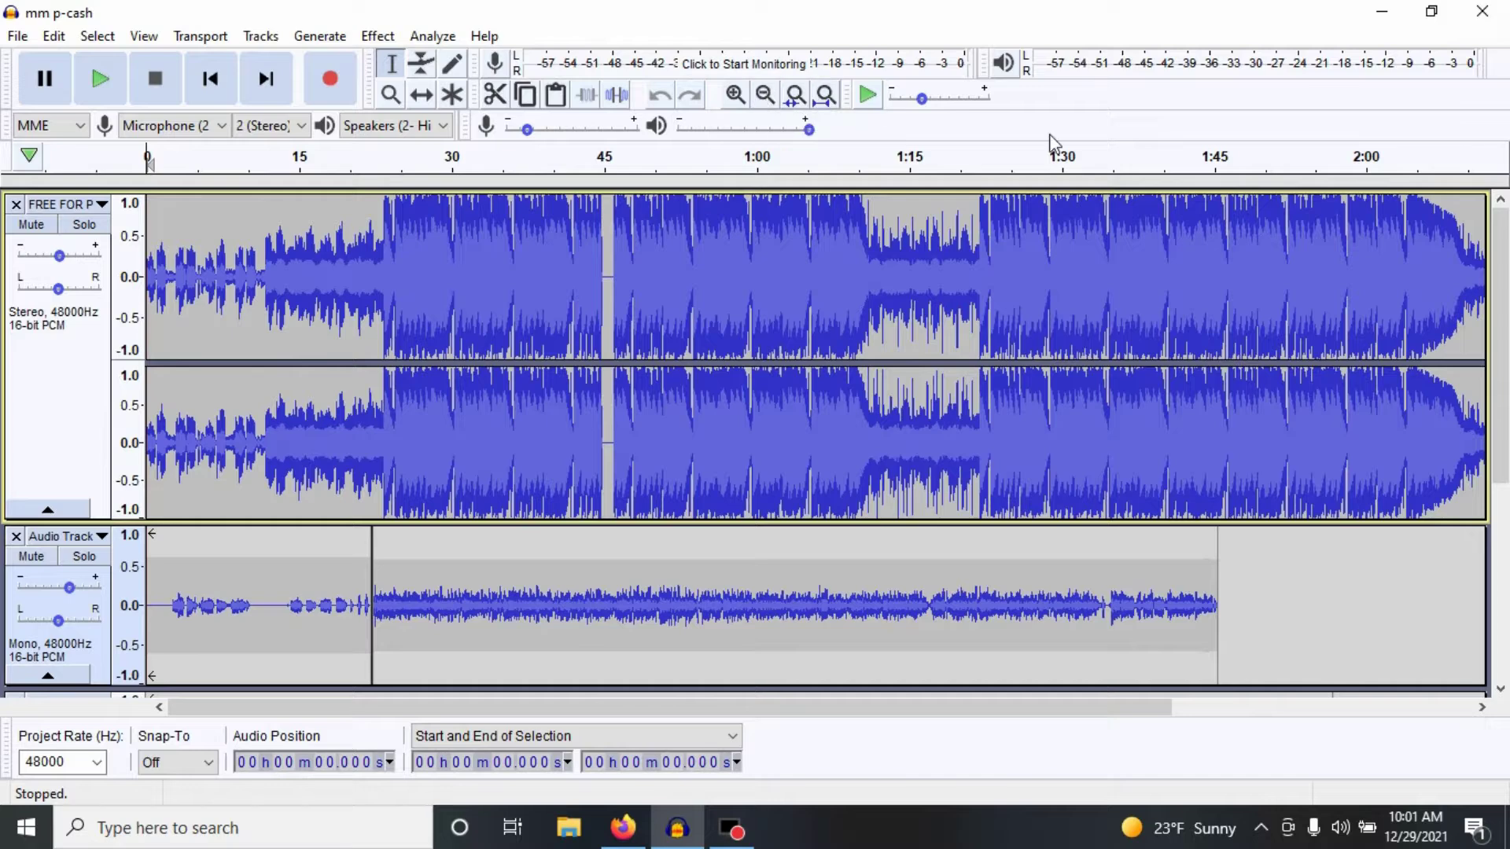
left_click_drag(1502, 254, 1502, 336)
scroll(1258, 378, "down", 2)
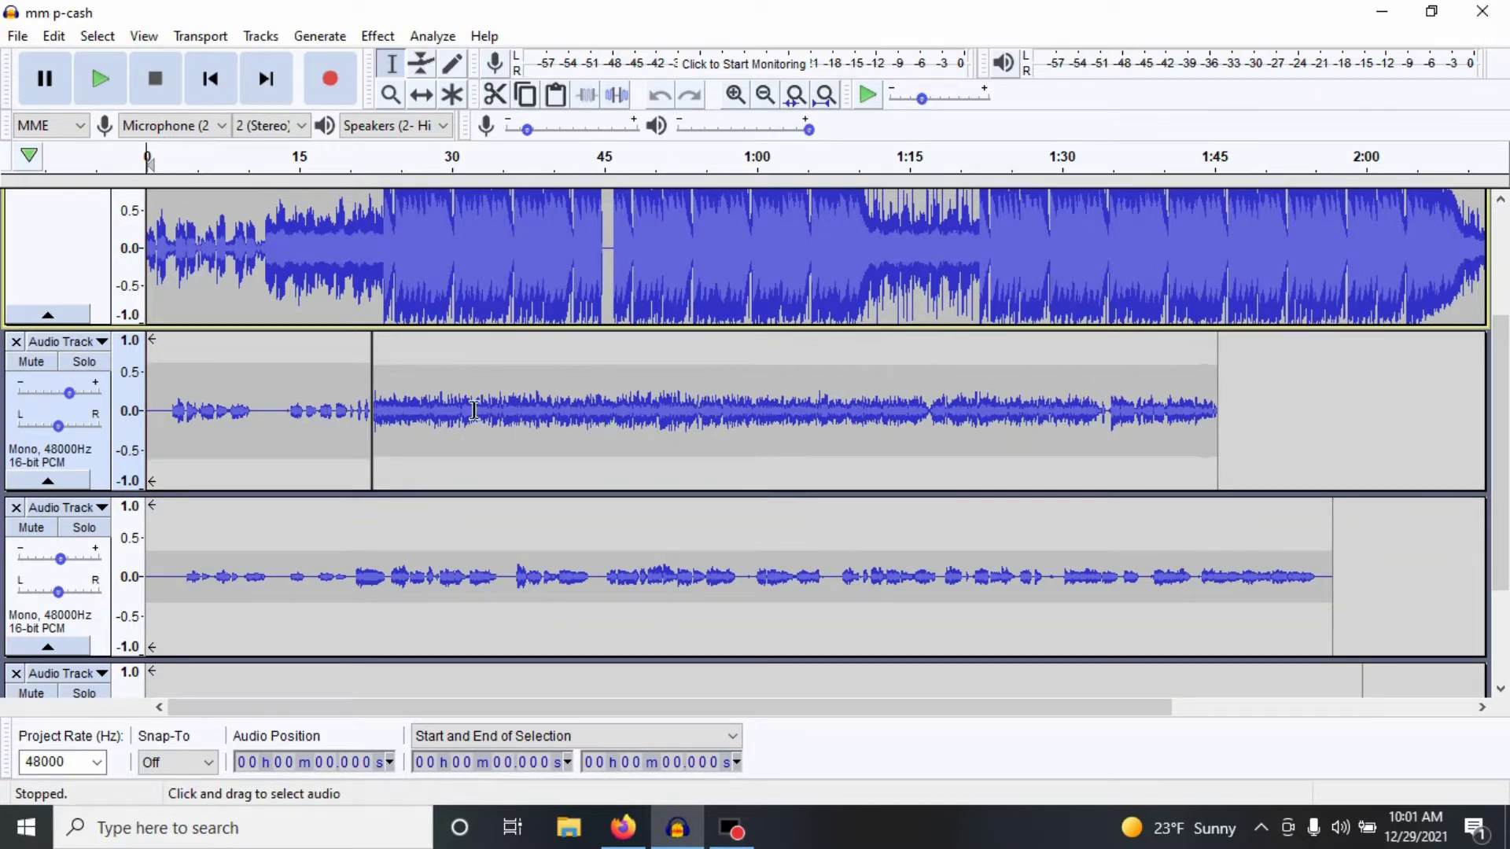
left_click_drag(73, 396, 75, 403)
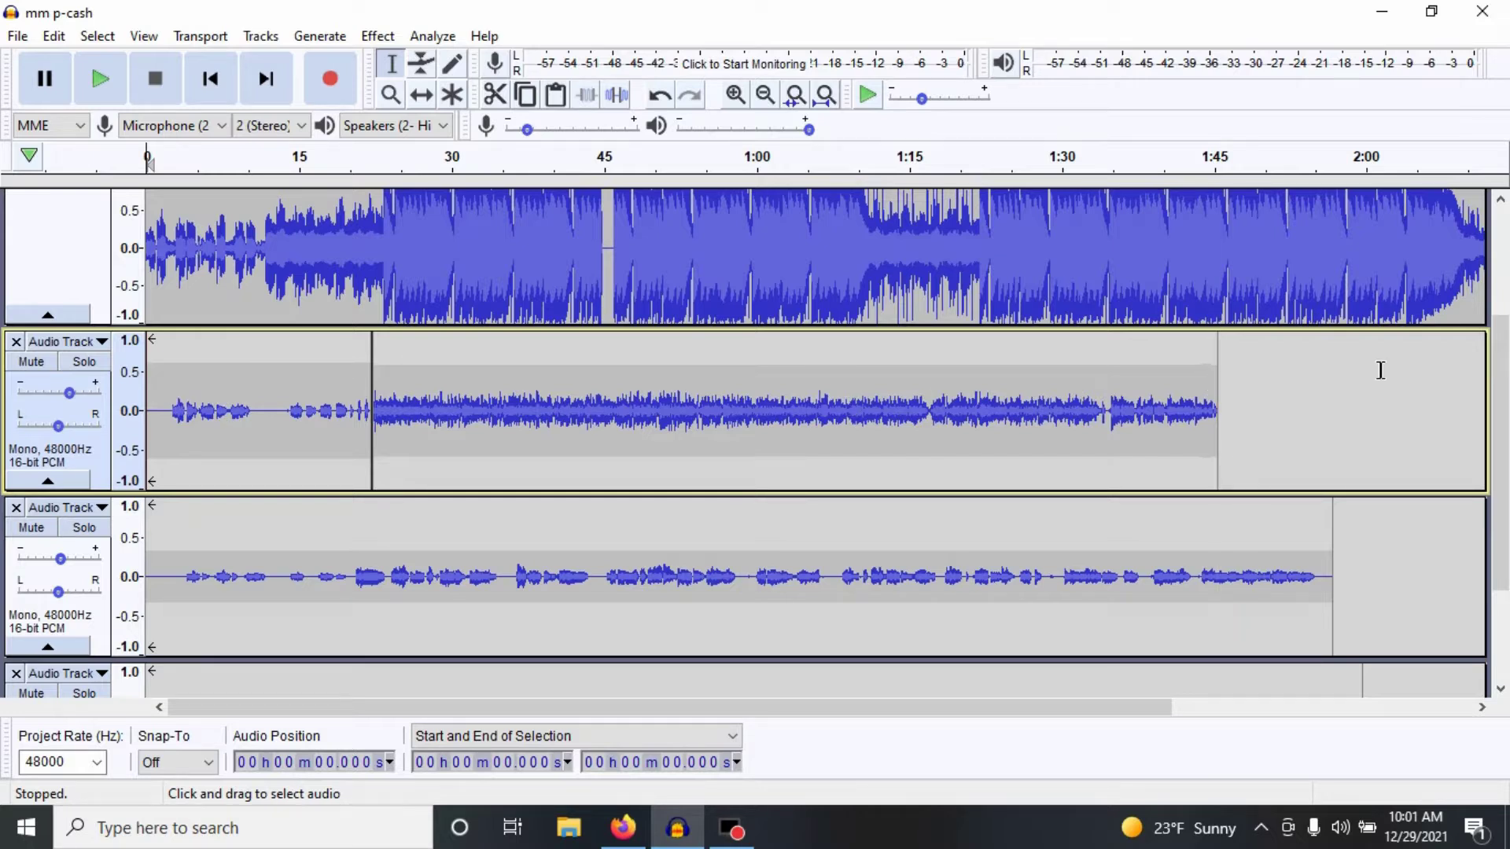
left_click_drag(1500, 401, 1506, 248)
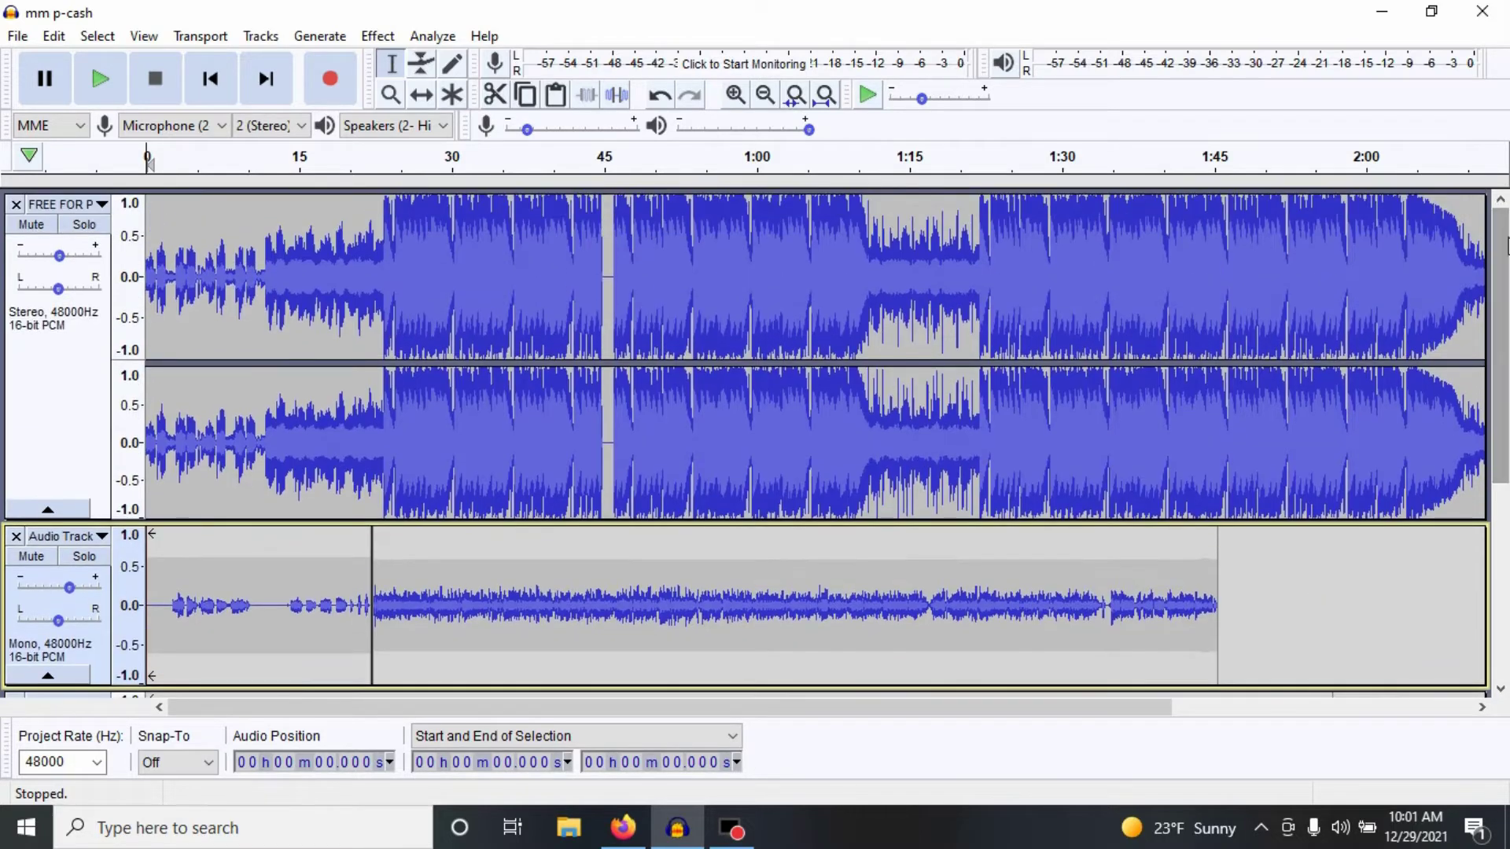
left_click(765, 95)
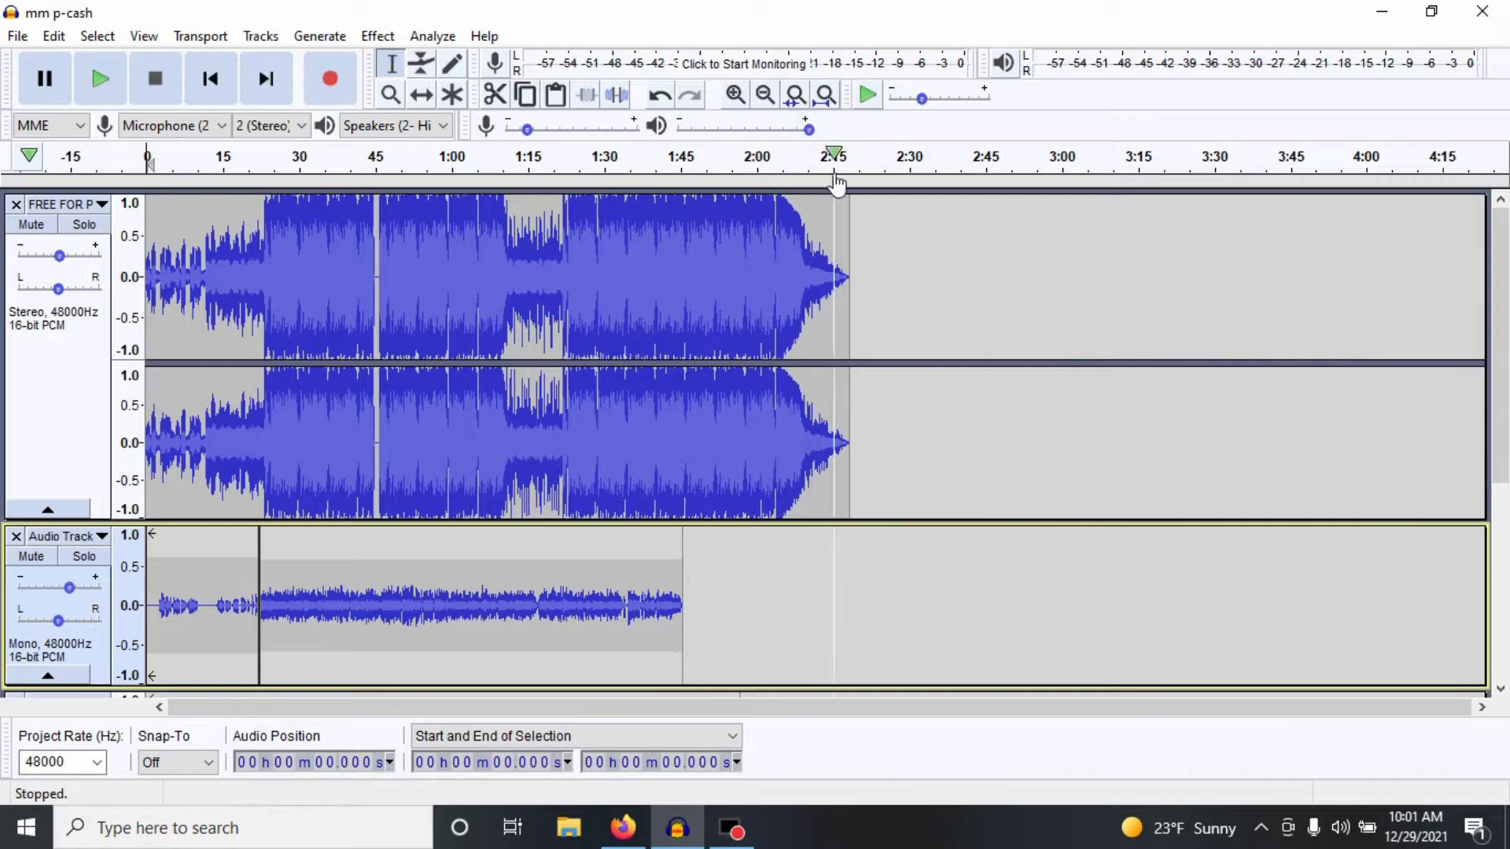
Step: Solo the beat track and browse the File menu's export options without choosing one
left_click(86, 227)
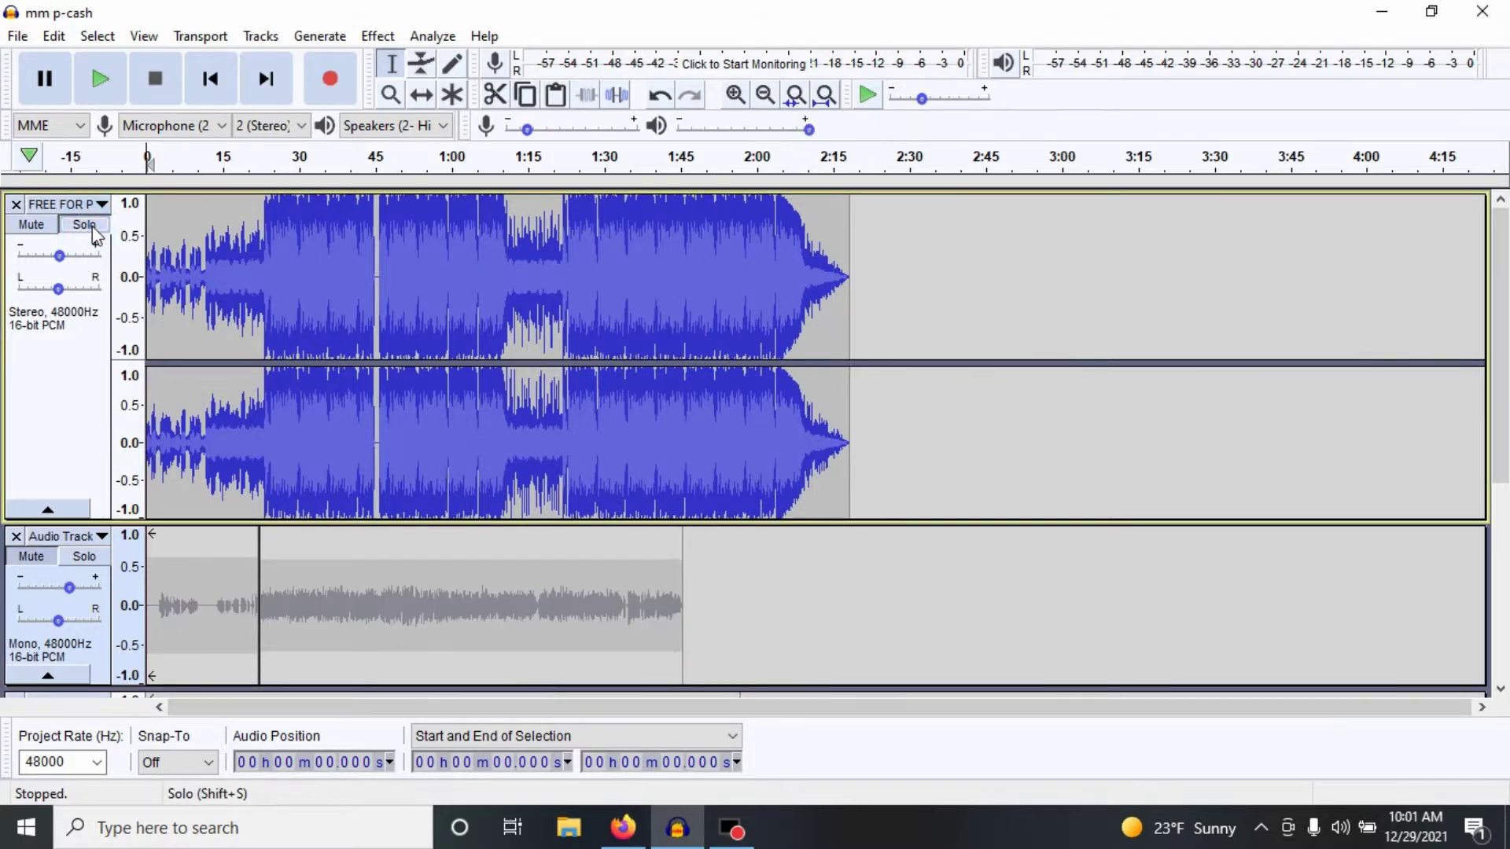
left_click(13, 41)
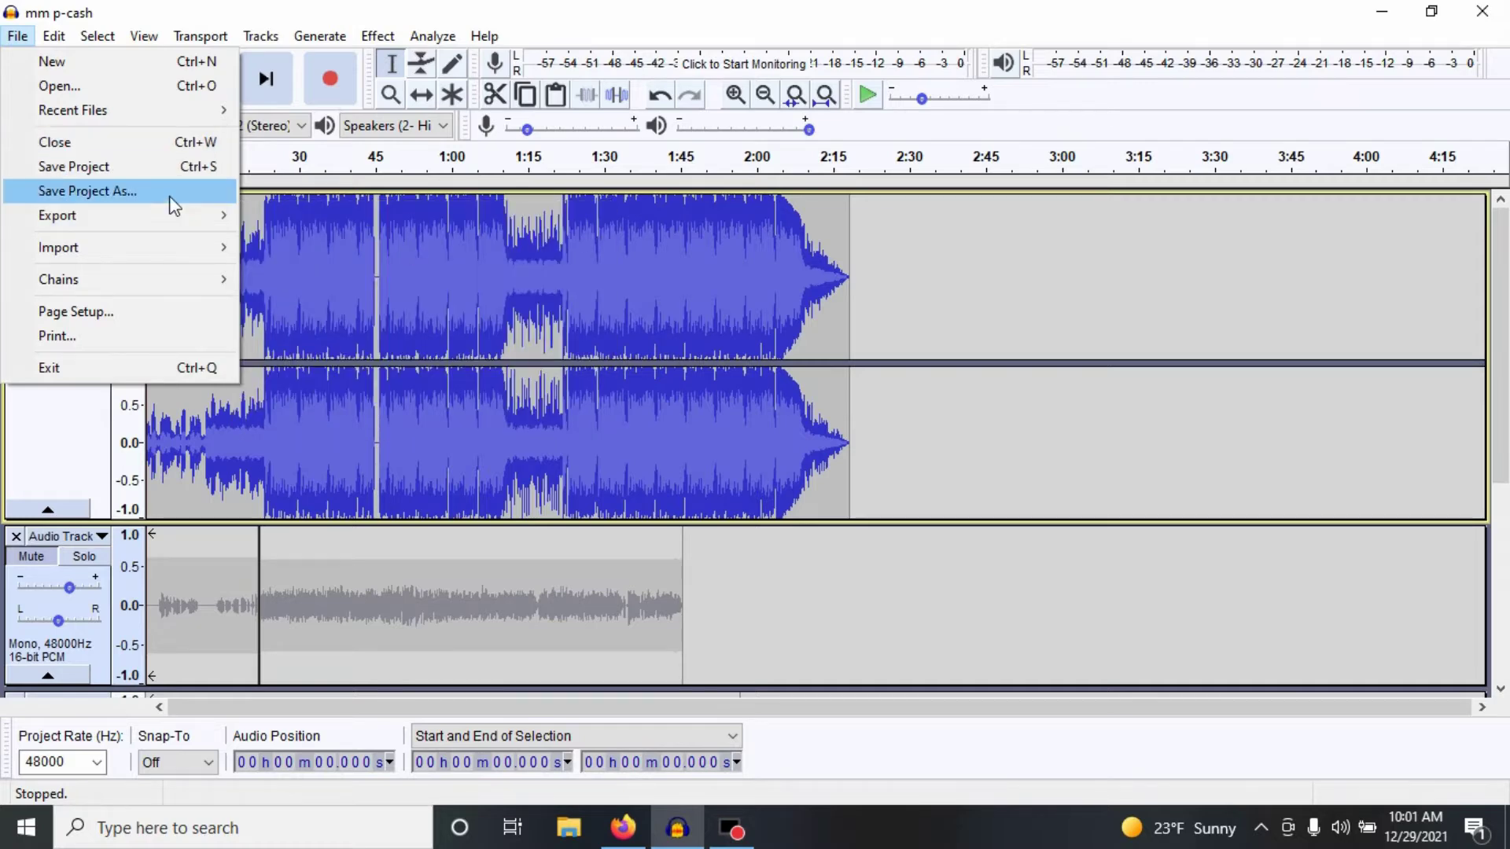
mouse_move(222, 216)
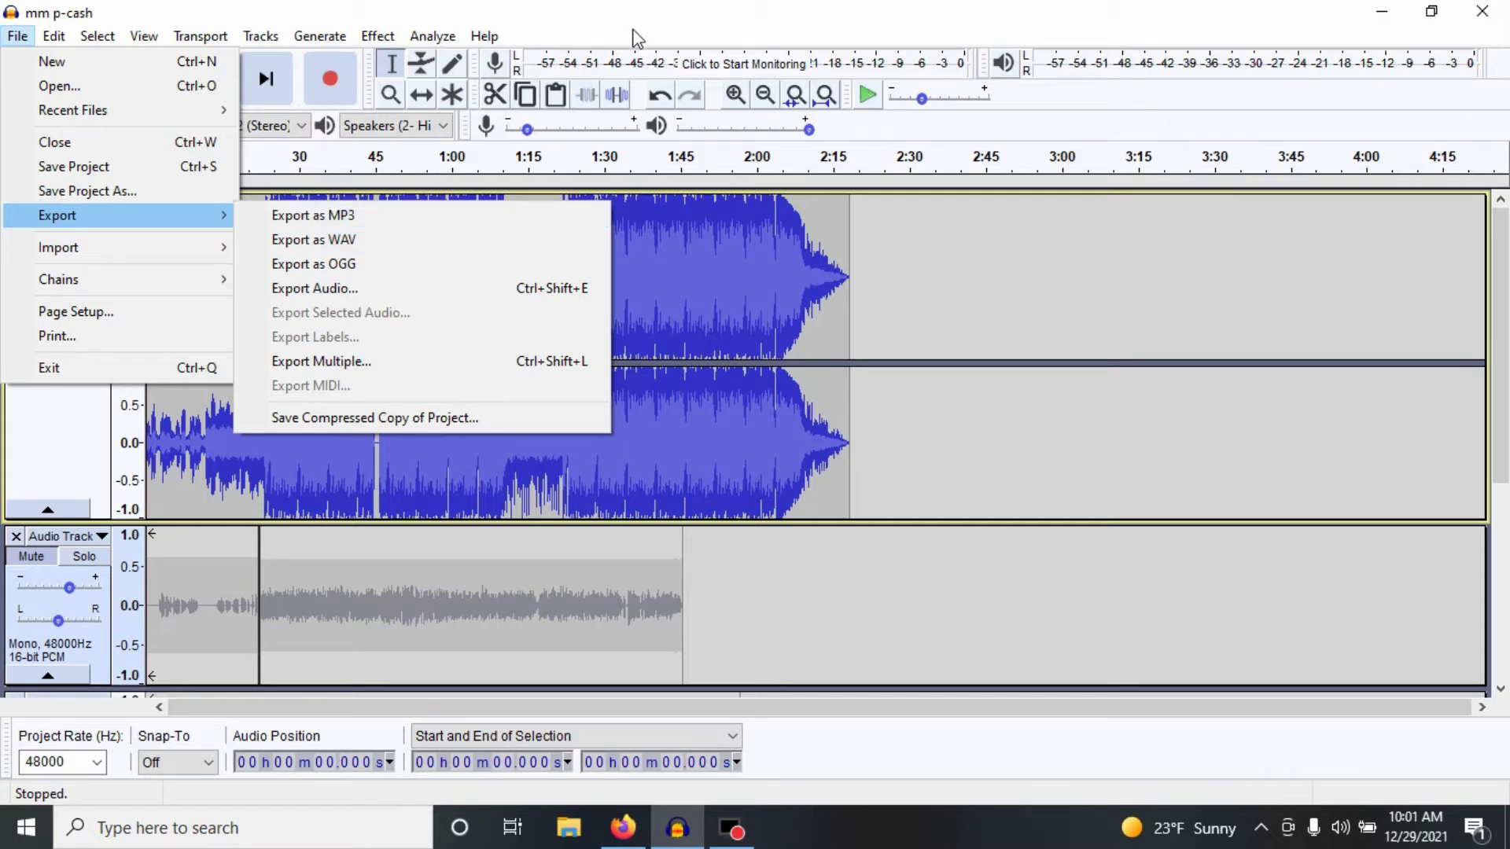
left_click(529, 135)
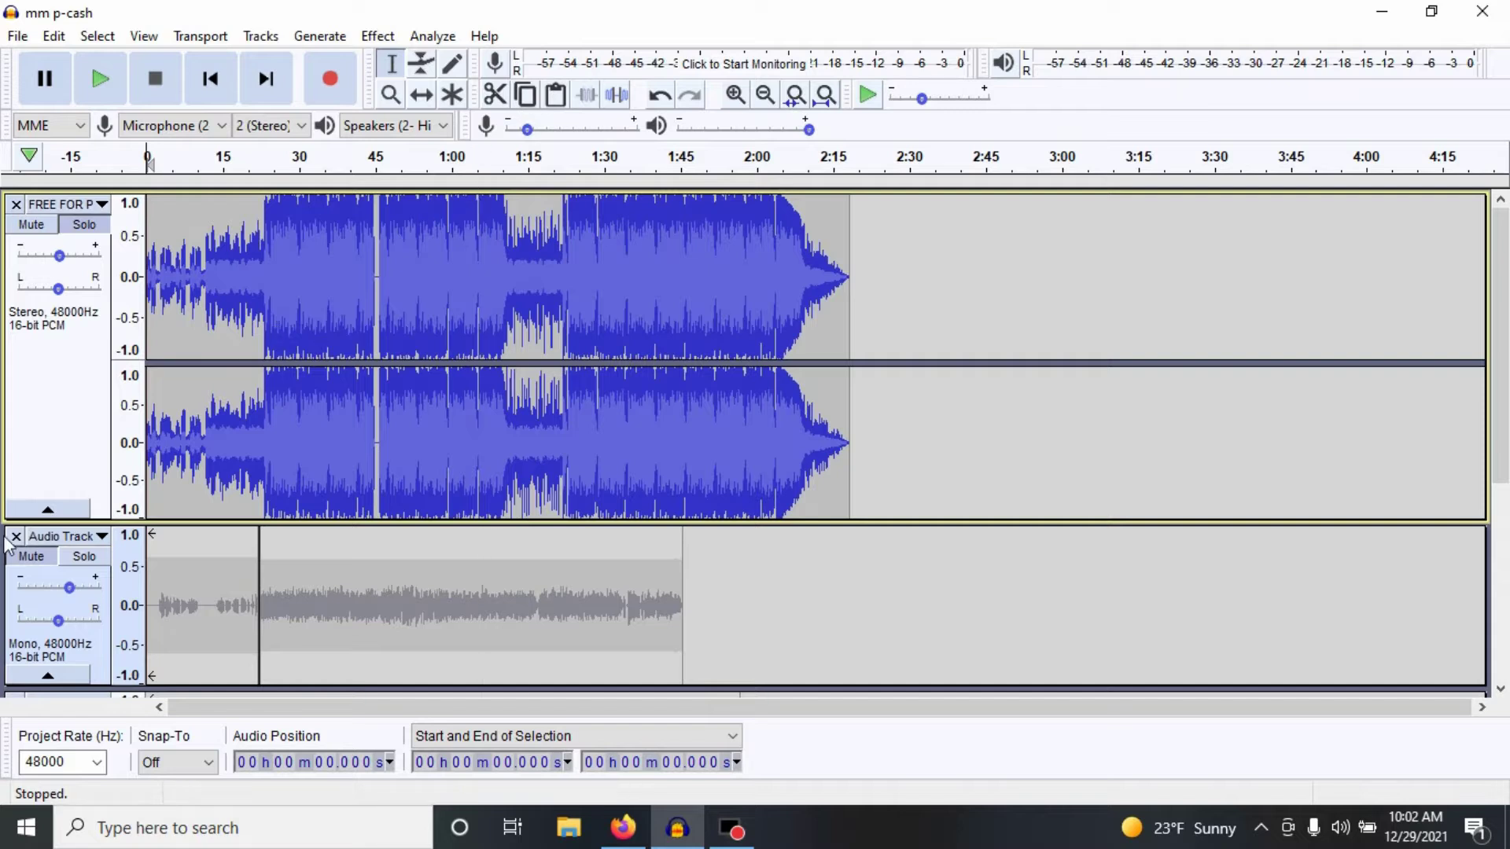
Step: Unsolo the beat to bring the first vocal back, zoom around the song's start, and start meter monitoring
left_click(37, 564)
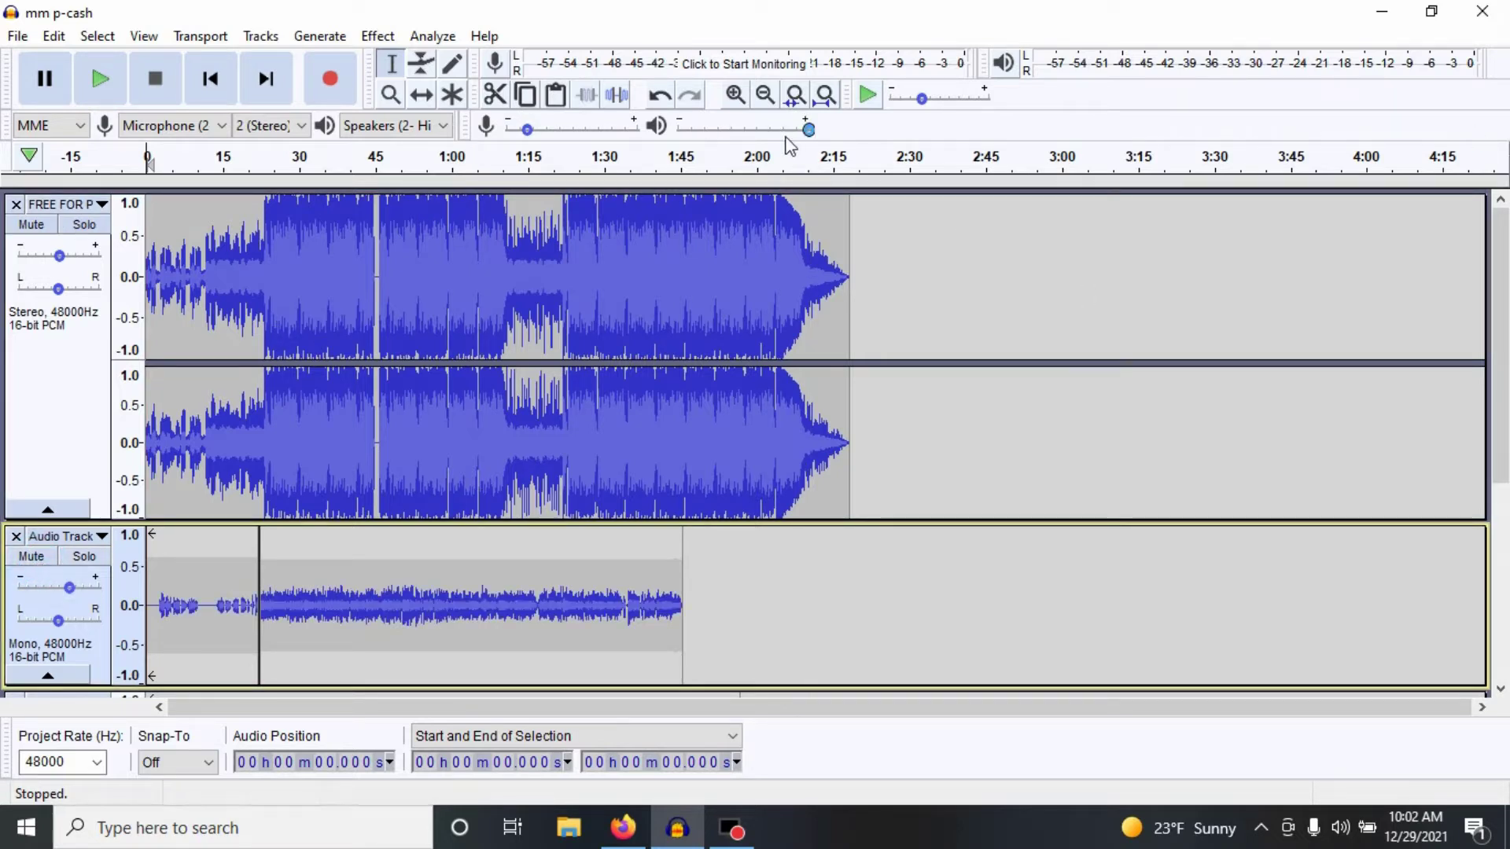
left_click(741, 99)
left_click(742, 99)
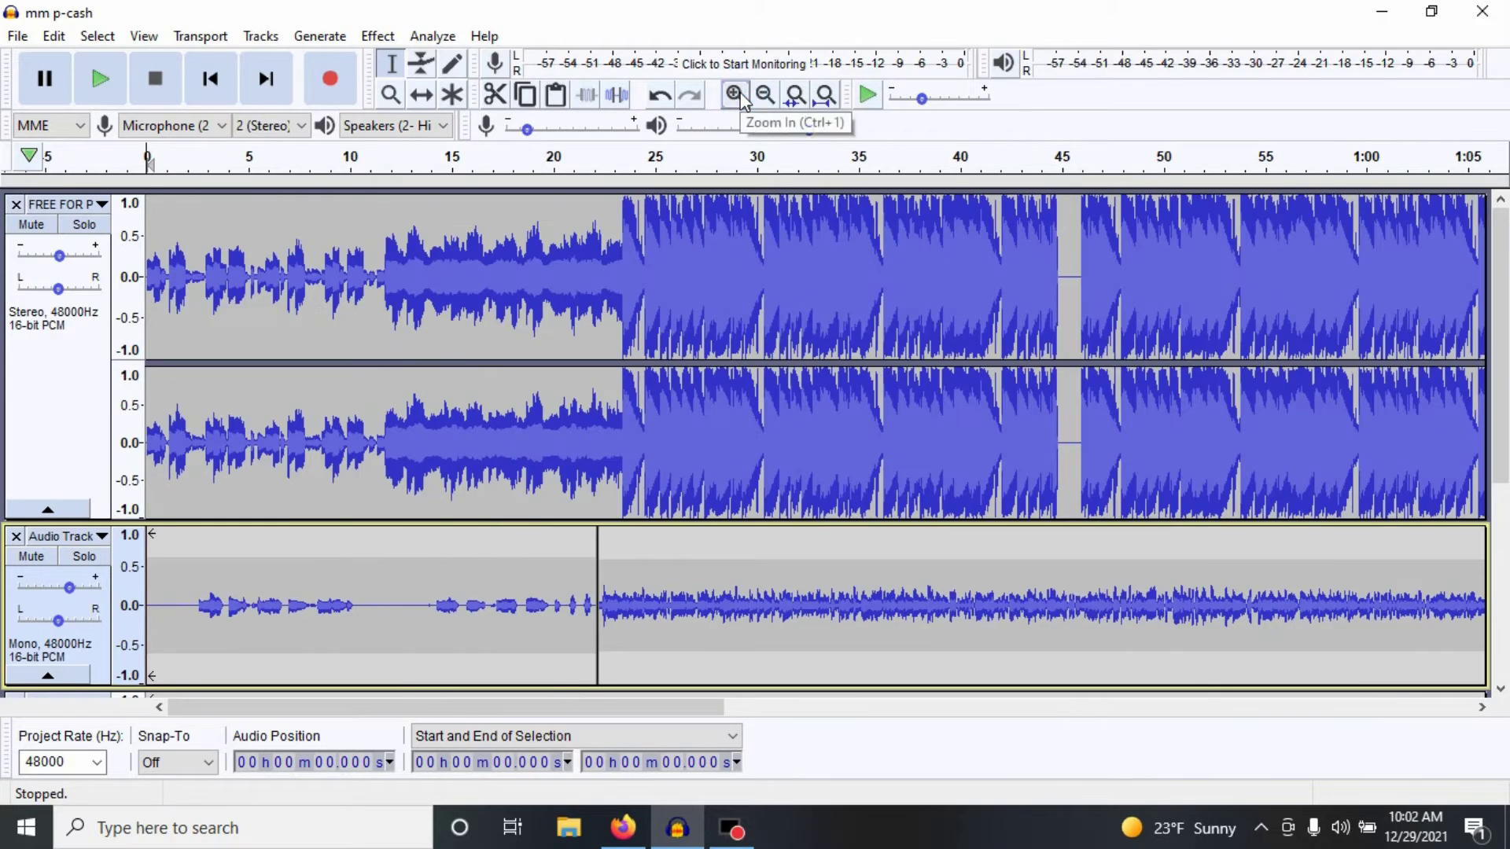
left_click(718, 63)
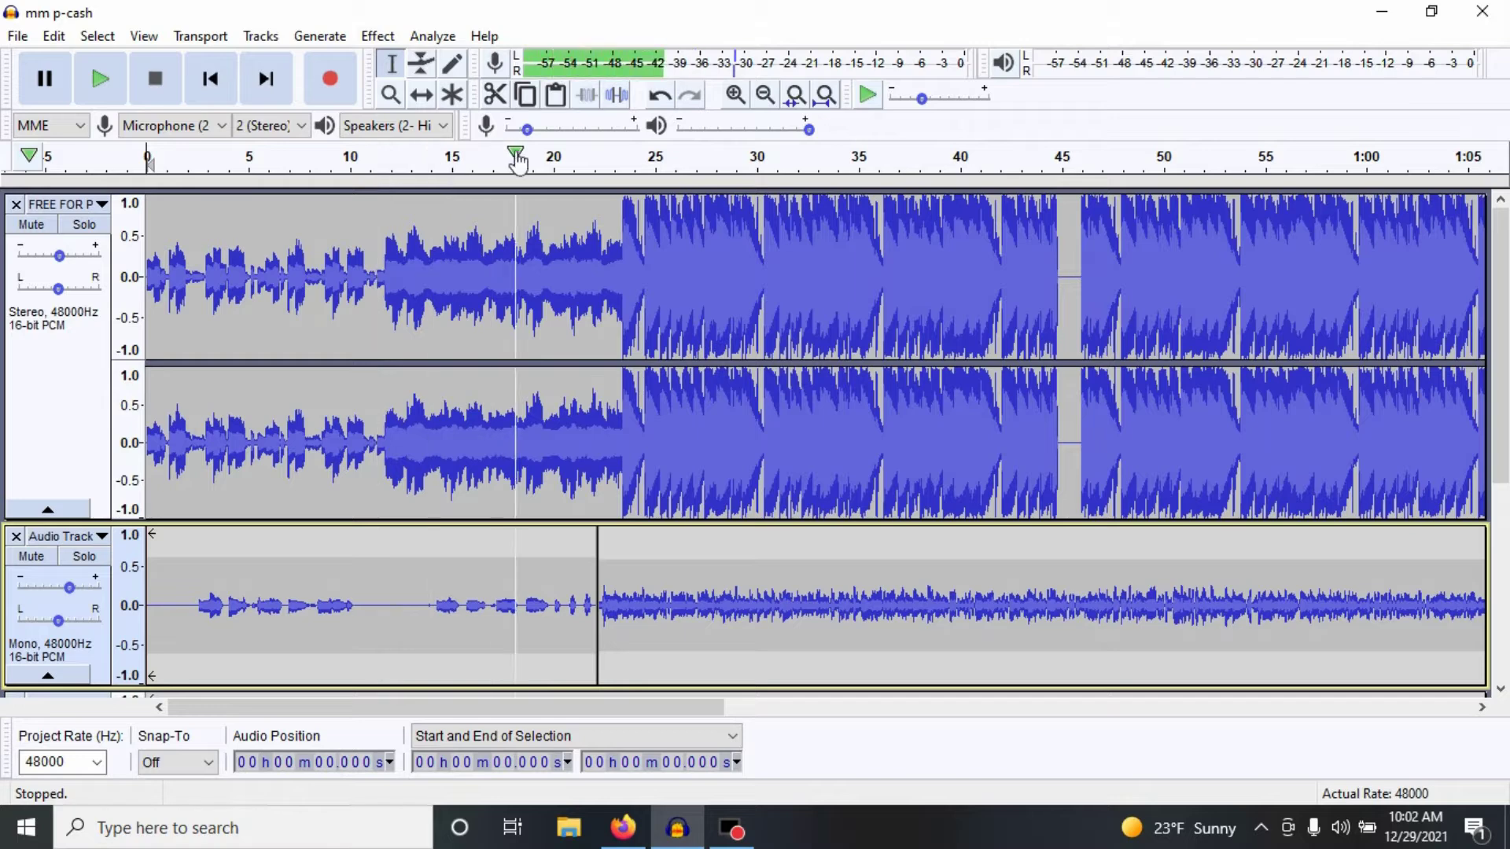
left_click(764, 96)
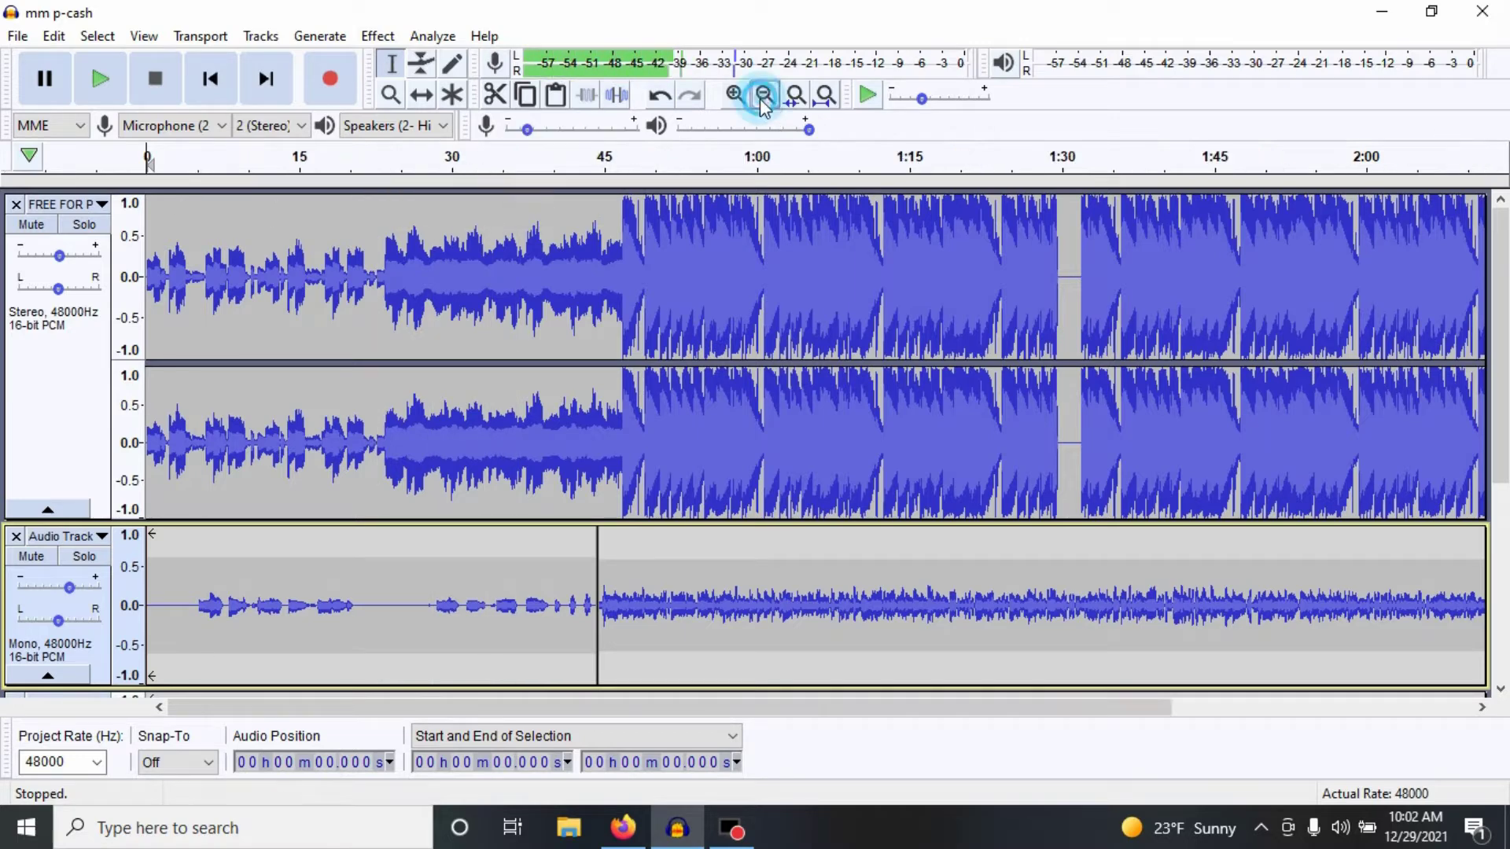
left_click(764, 98)
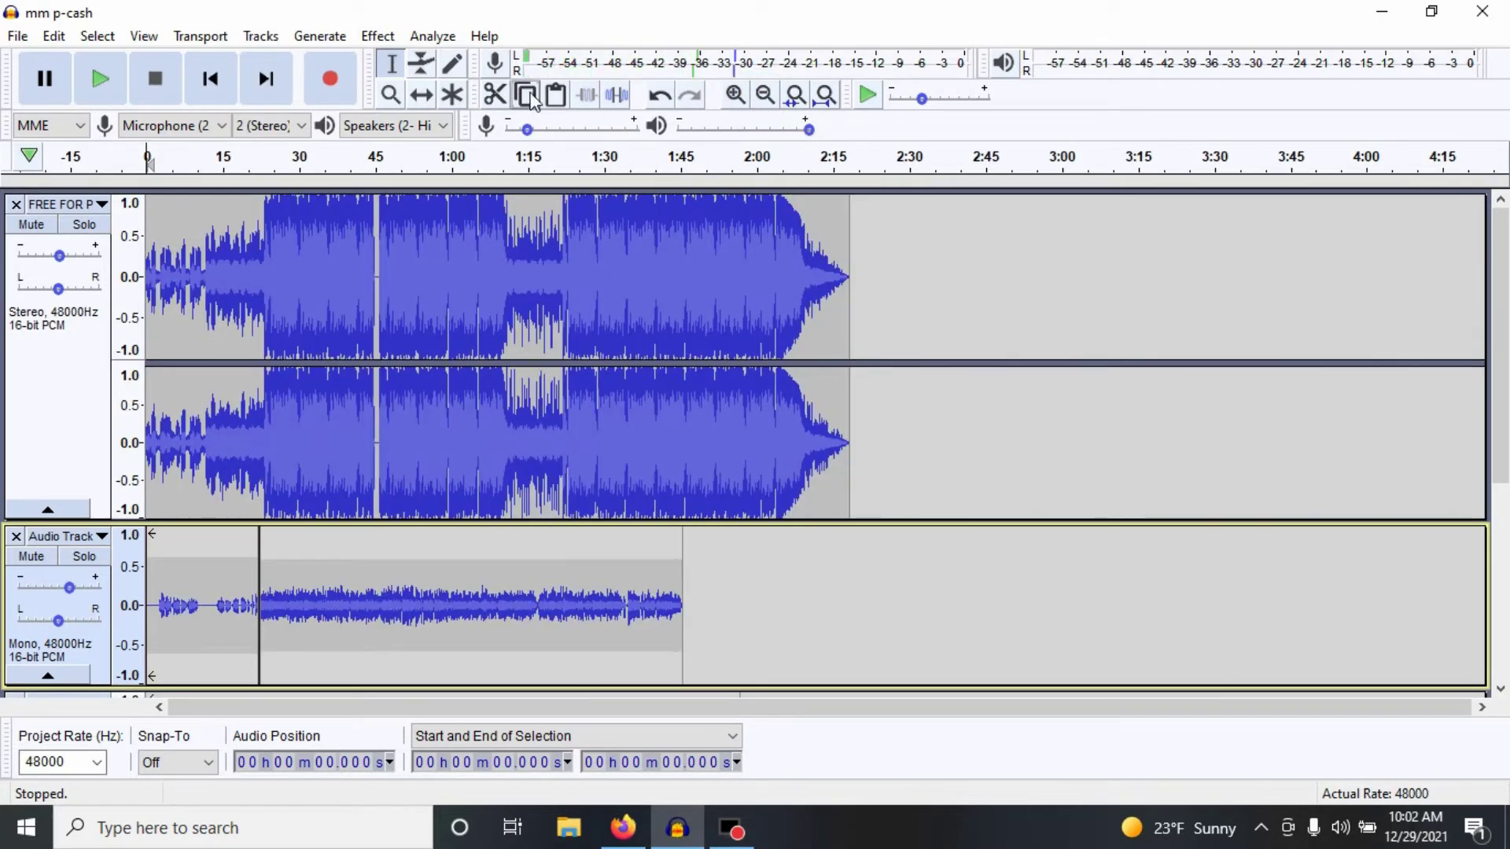
Step: Stop input monitoring, record a brief take, stop it, and return to the start
left_click(498, 64)
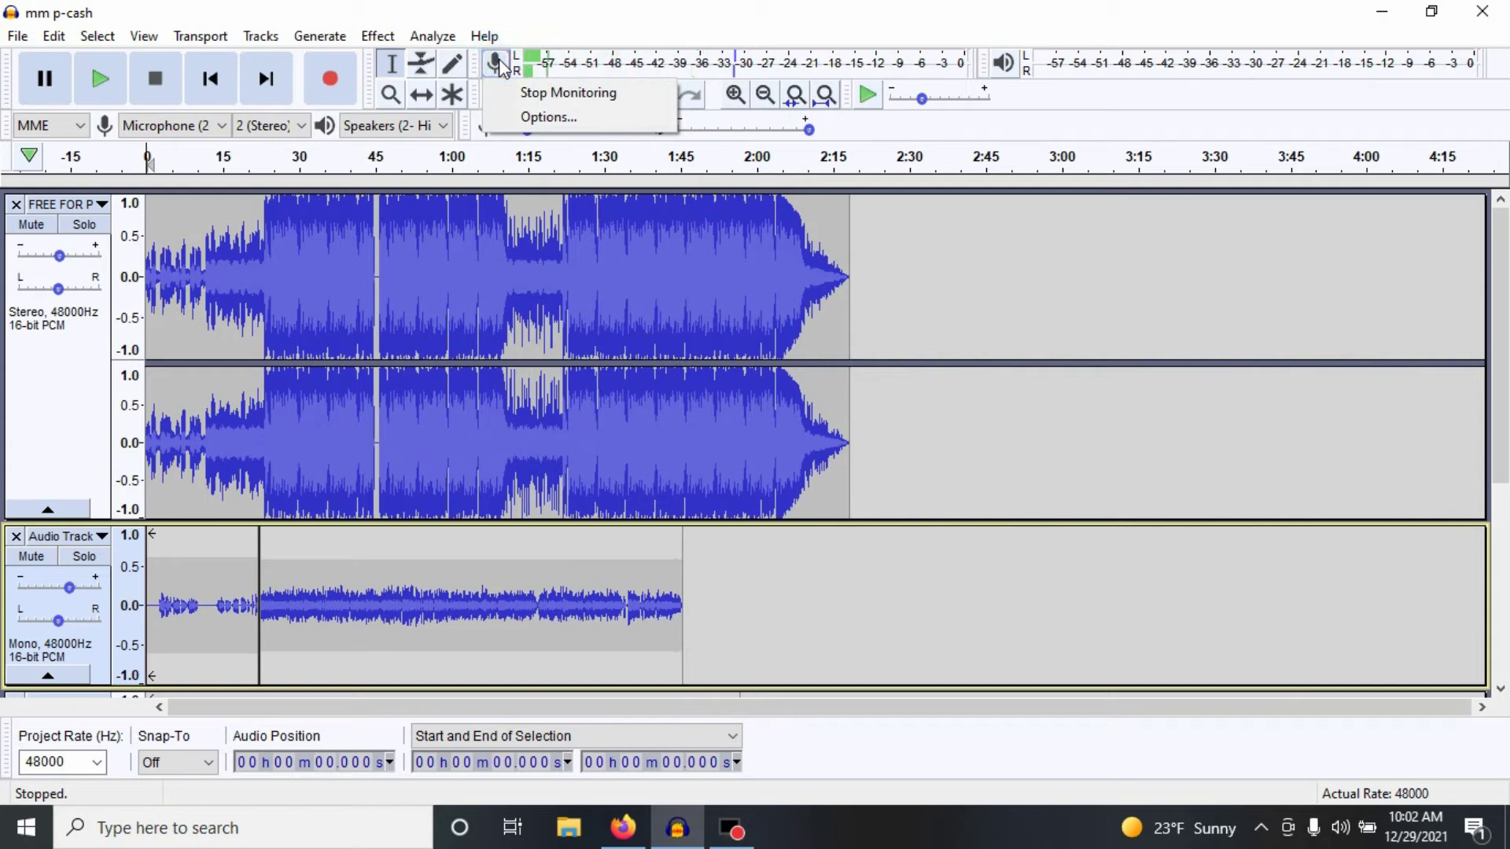
left_click(211, 83)
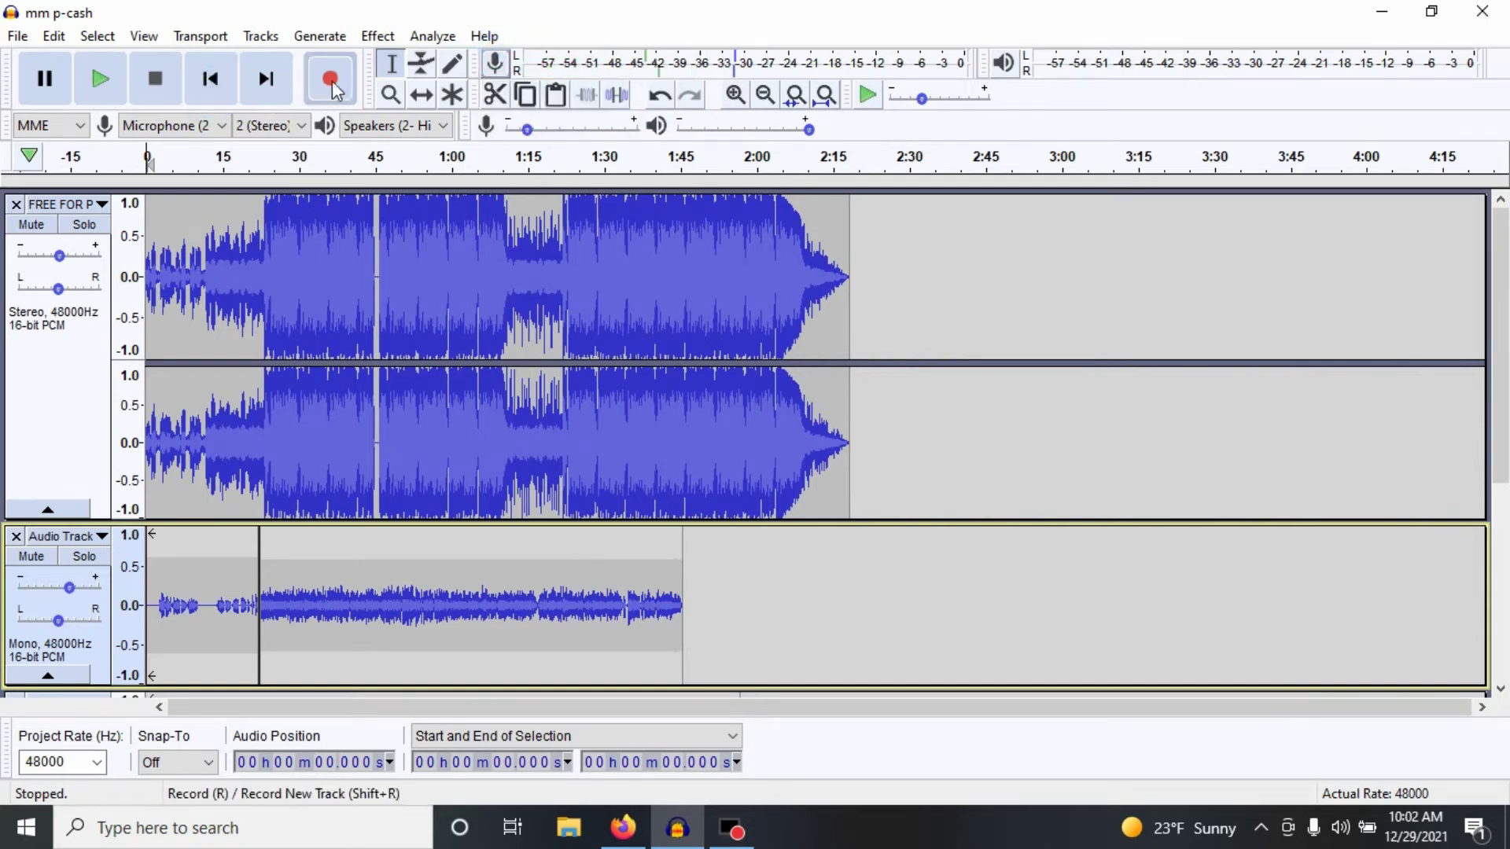
left_click(331, 79)
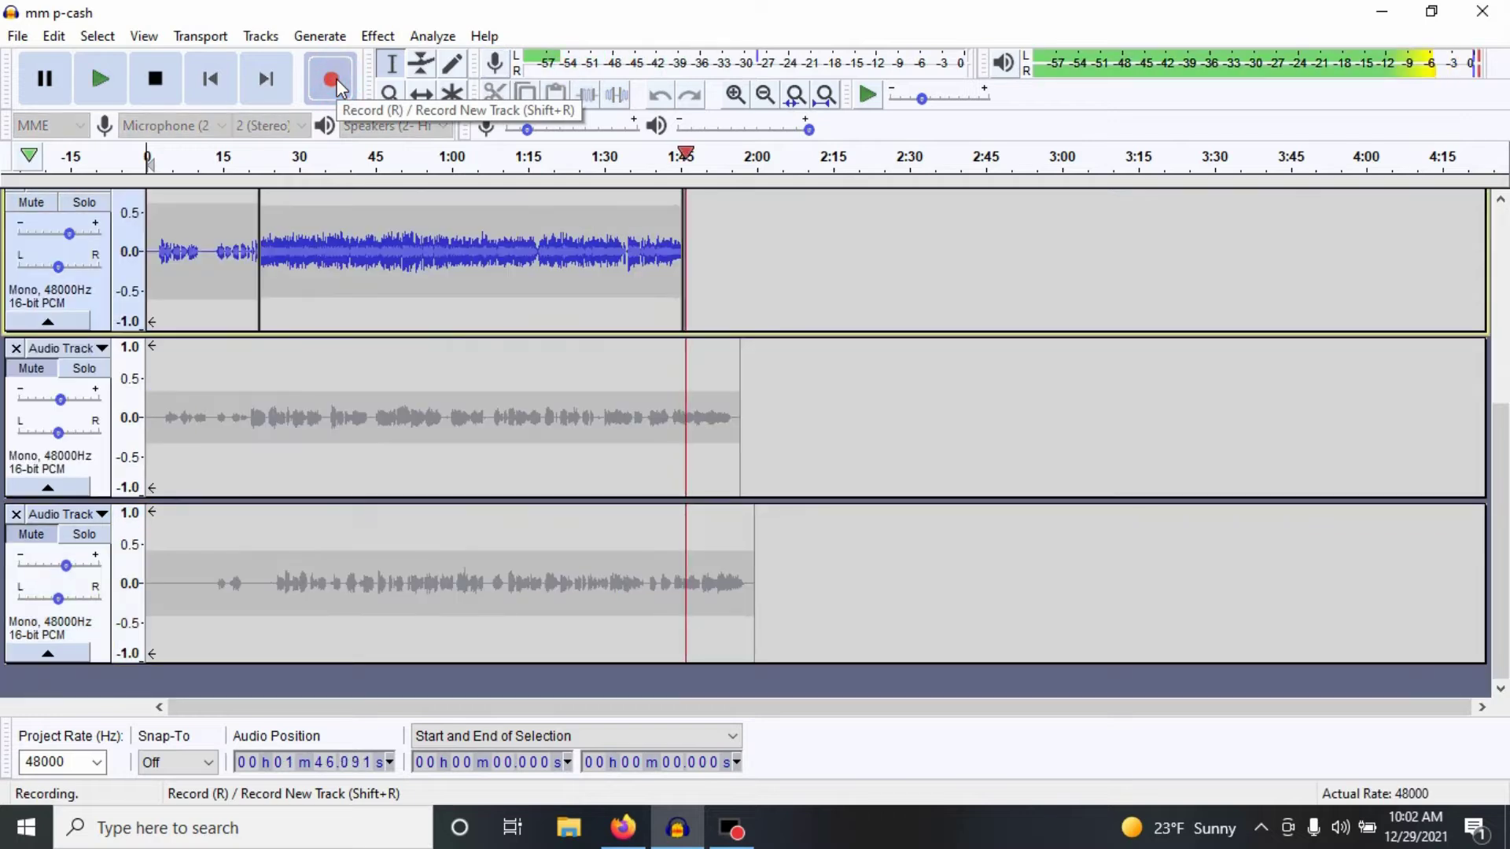
left_click(155, 78)
left_click(200, 85)
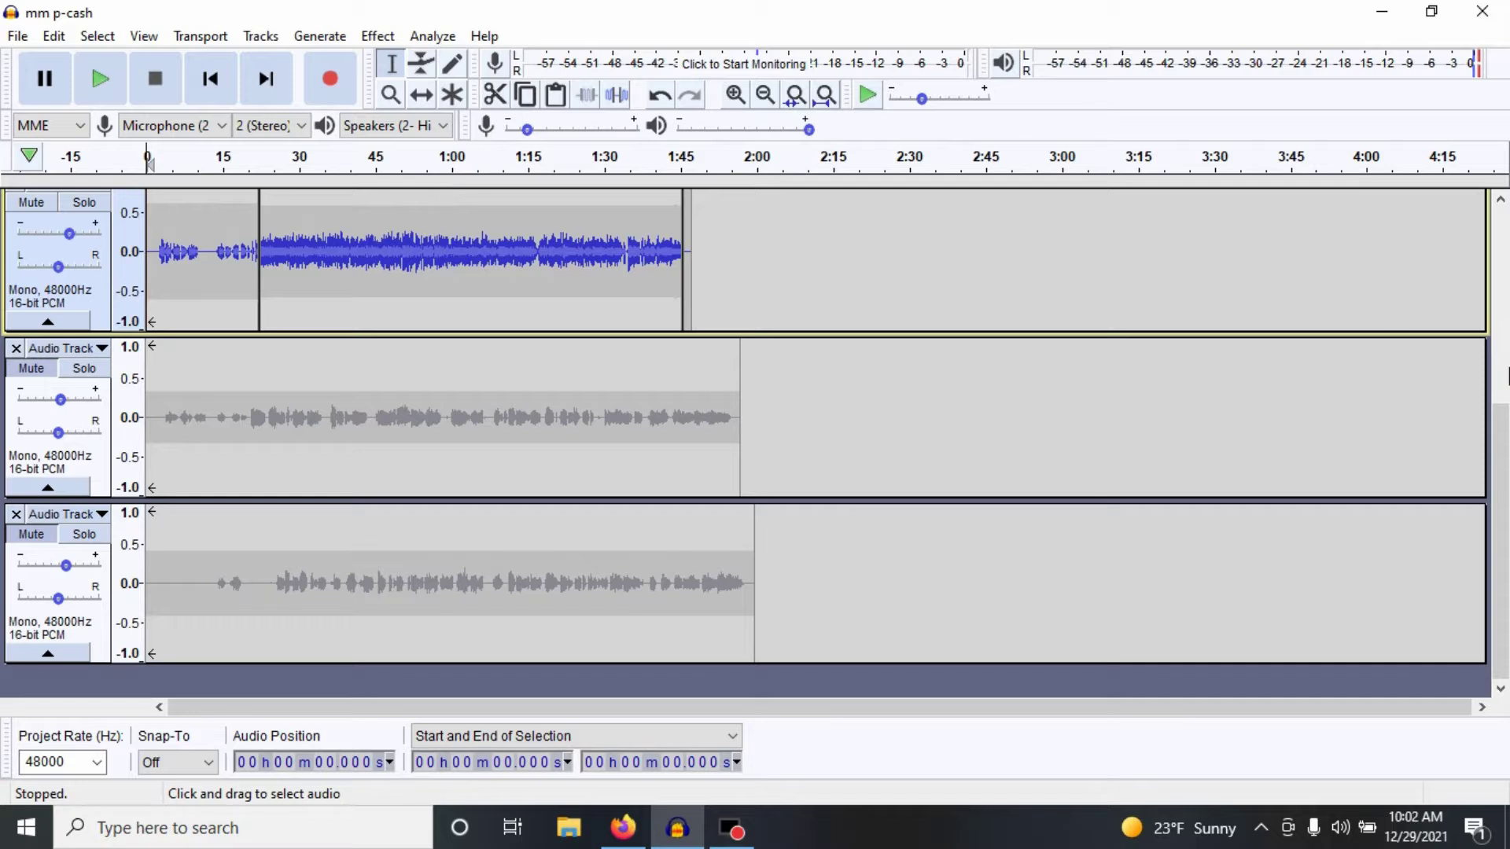
Step: Unmute the second and third vocal takes and briefly play everything from the start
left_click(33, 373)
left_click(40, 536)
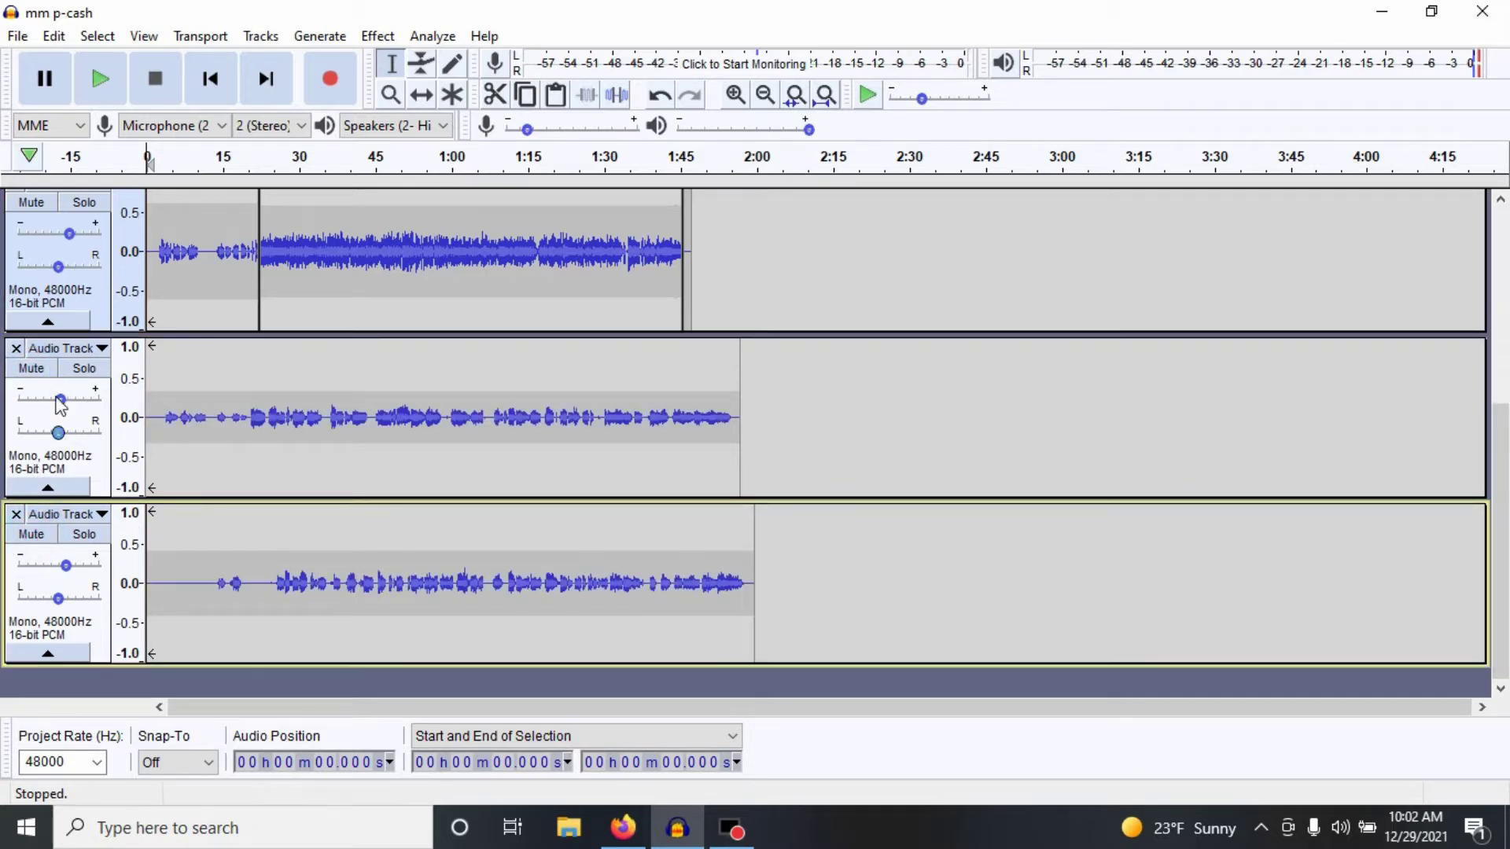
left_click(224, 90)
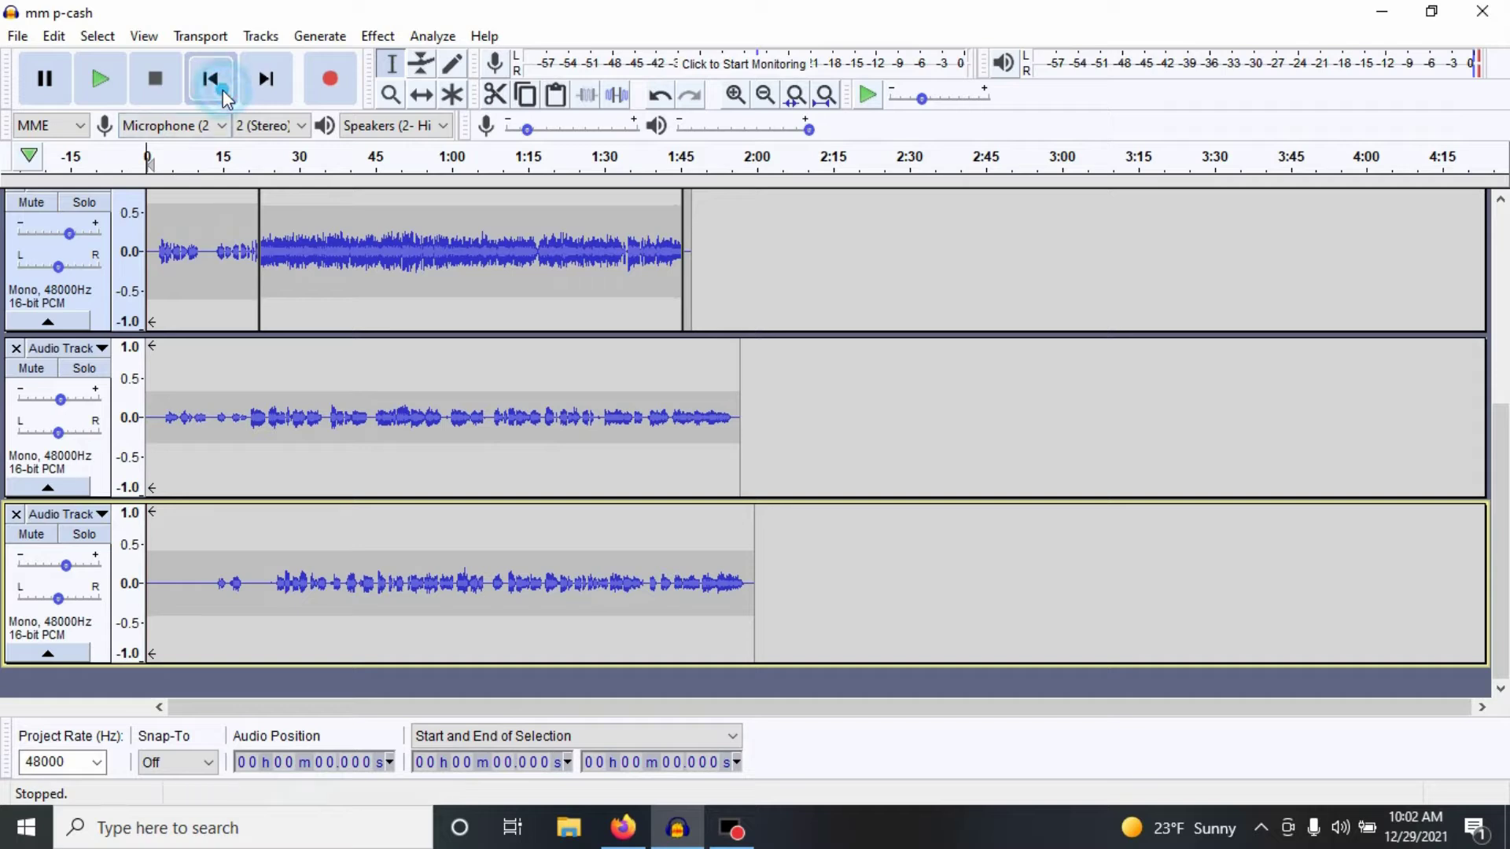
left_click(100, 79)
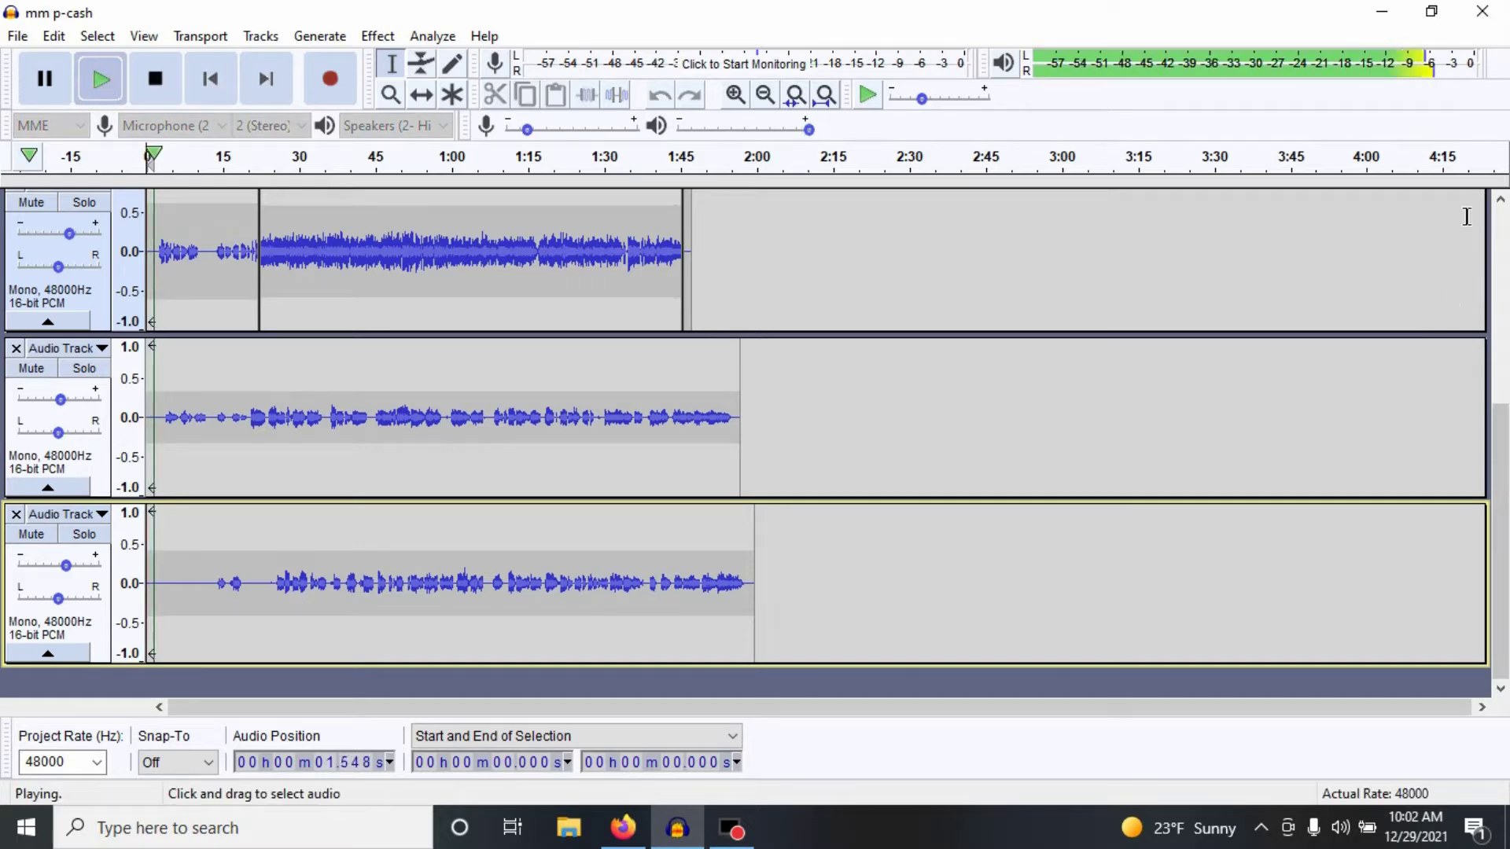
left_click(167, 79)
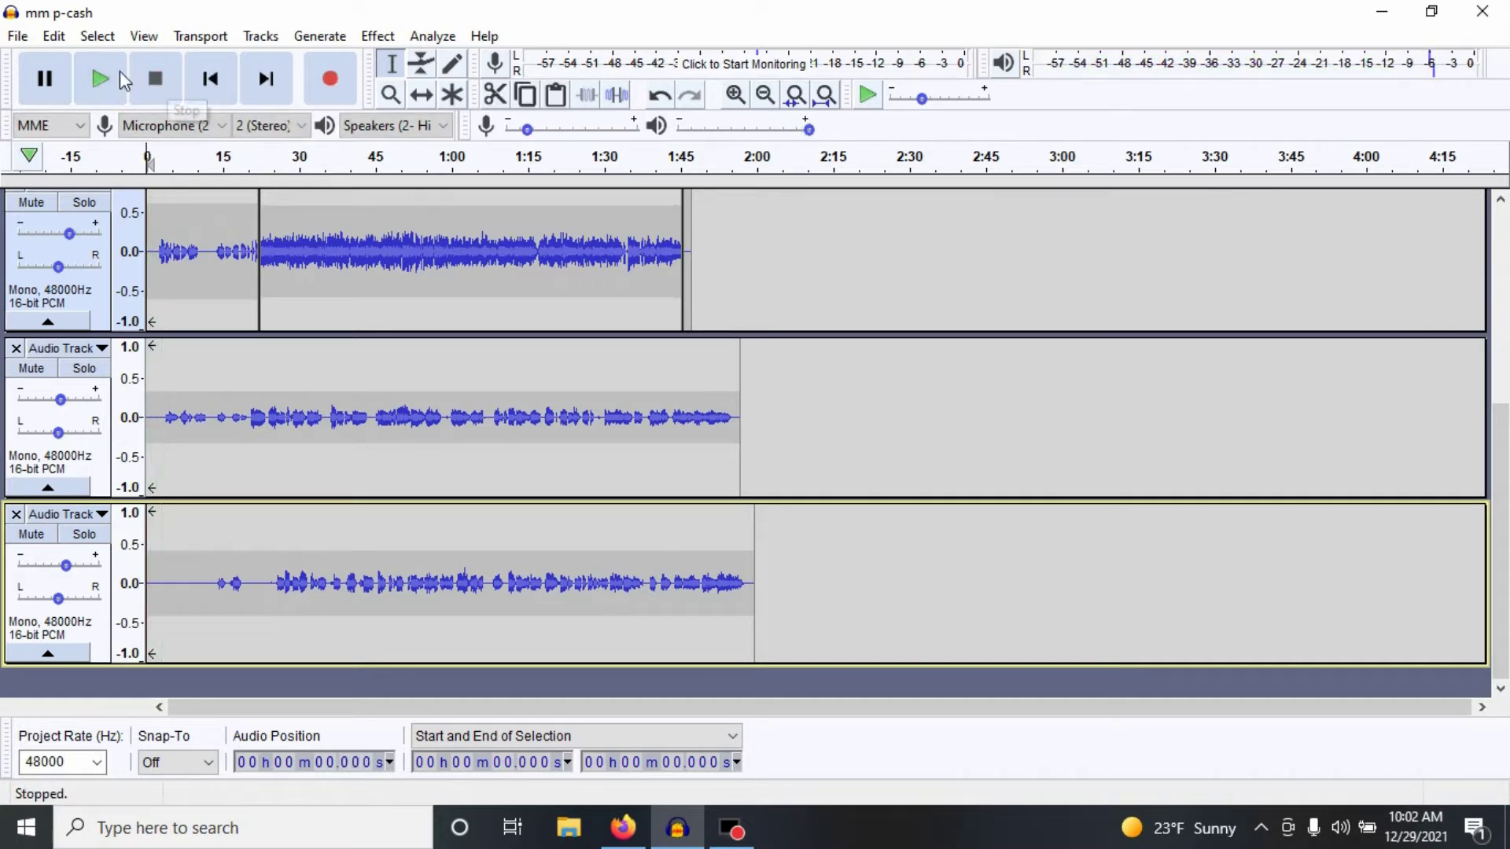
Step: Open the Mixer Board from the View menu to check all four tracks
left_click(28, 36)
mouse_move(50, 33)
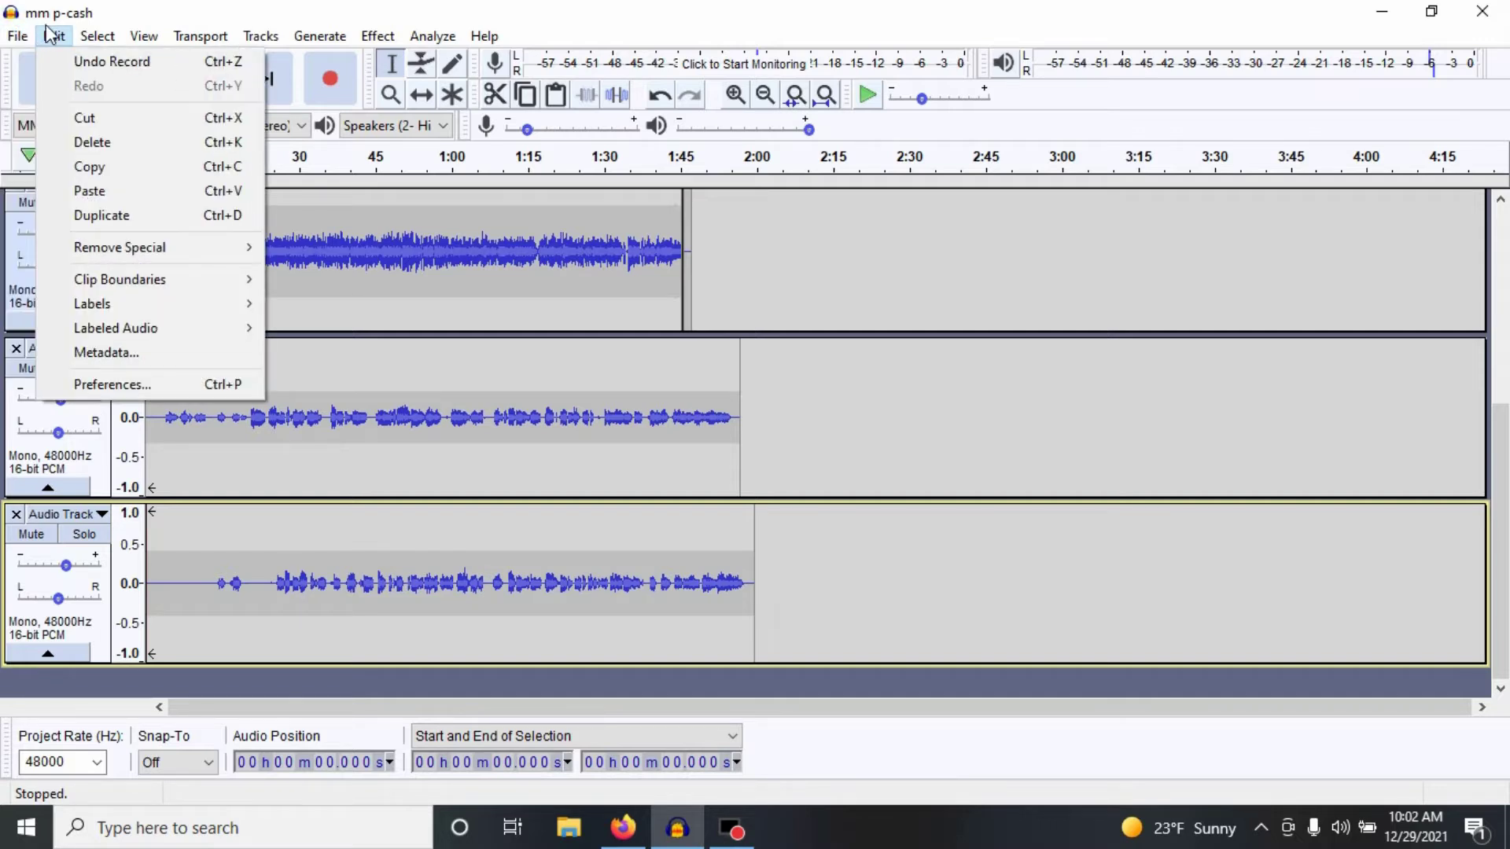
mouse_move(144, 43)
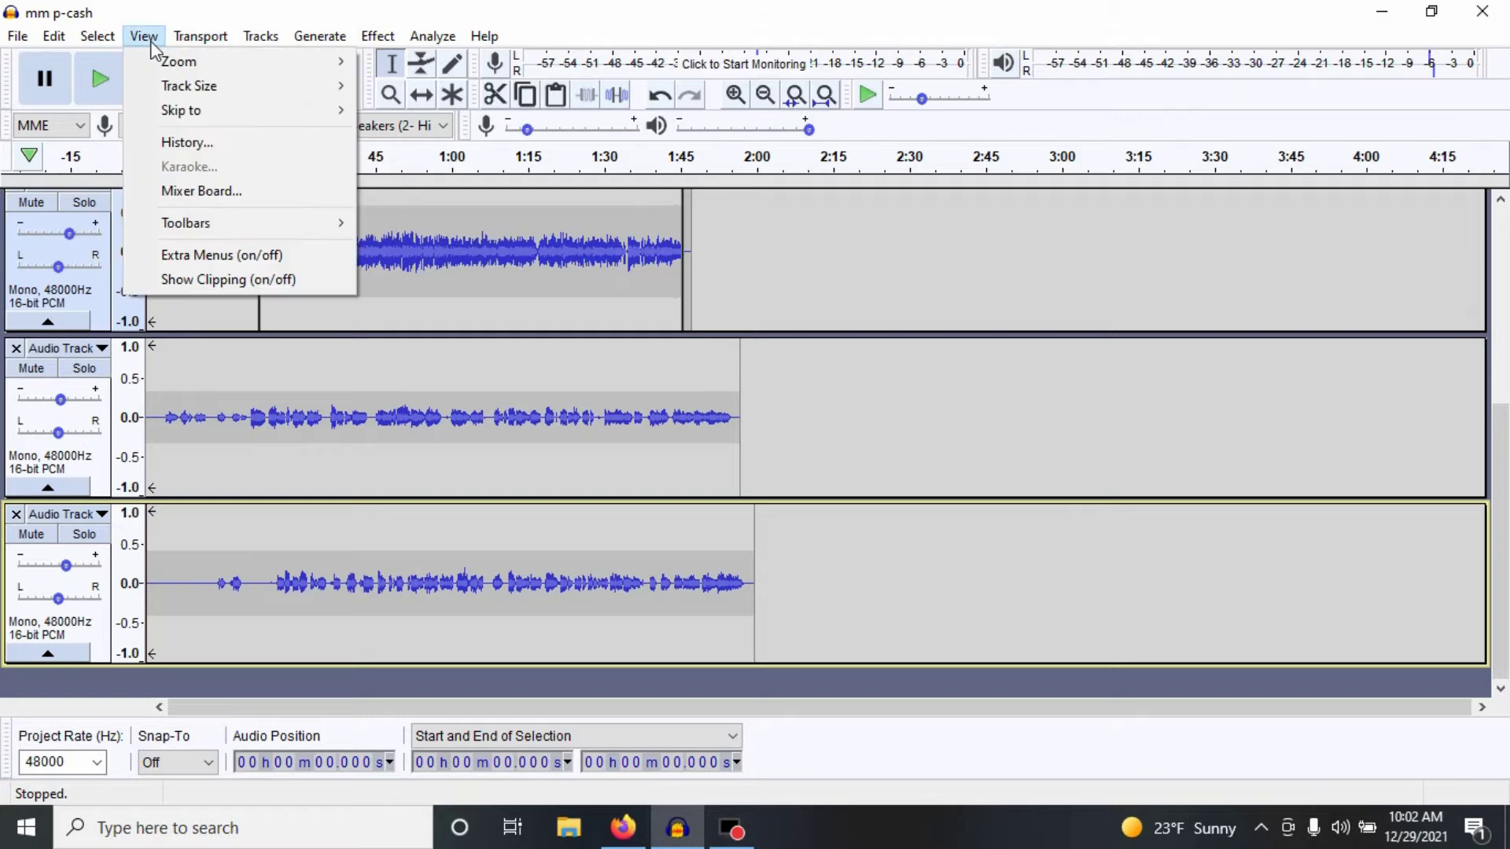
left_click(181, 191)
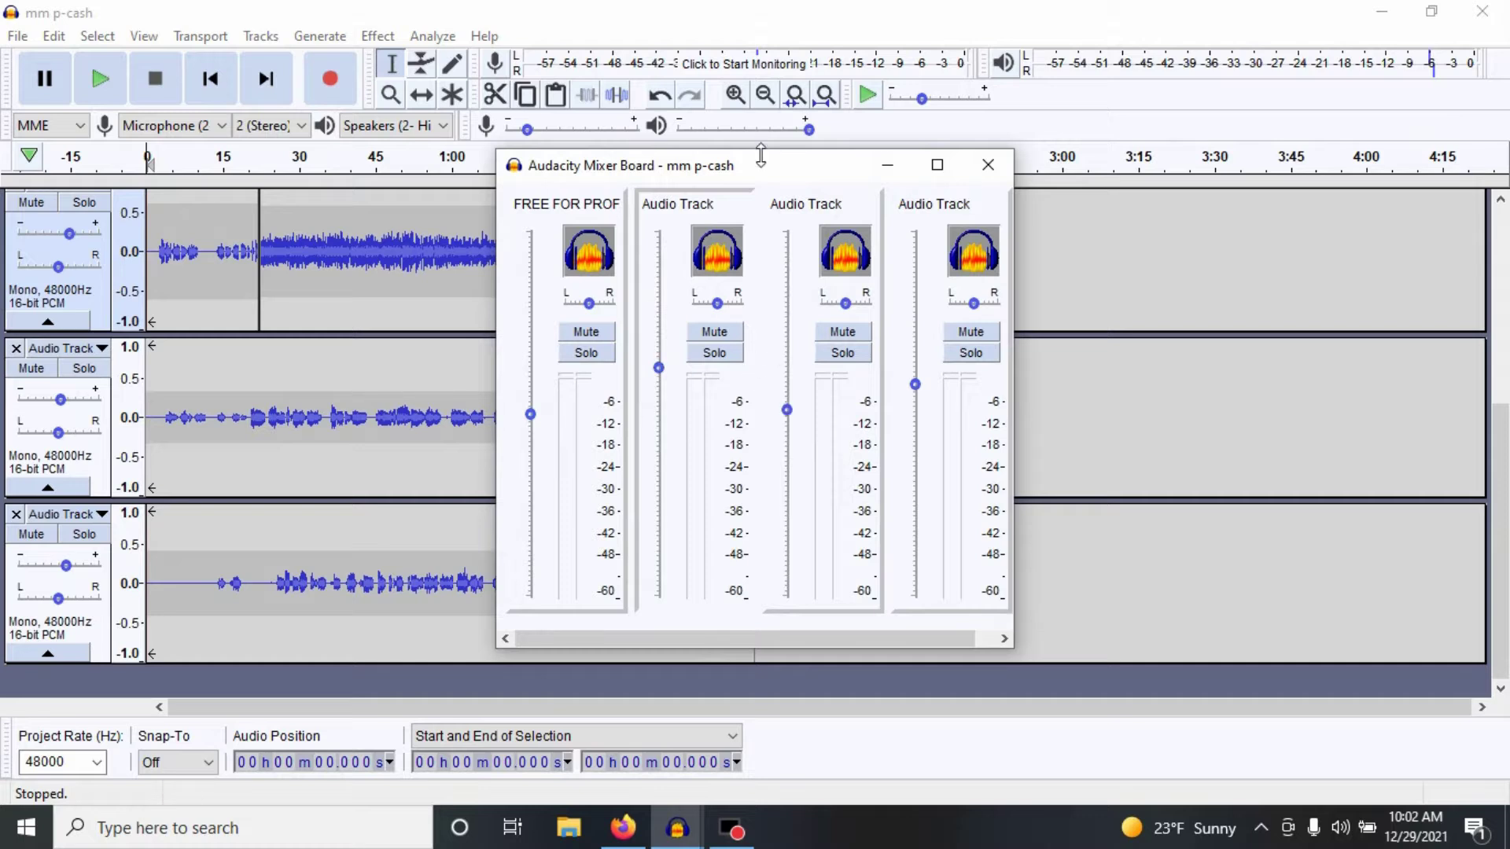
Step: Move the Mixer Board window up and to the right, then start playback
left_click_drag(762, 167, 888, 78)
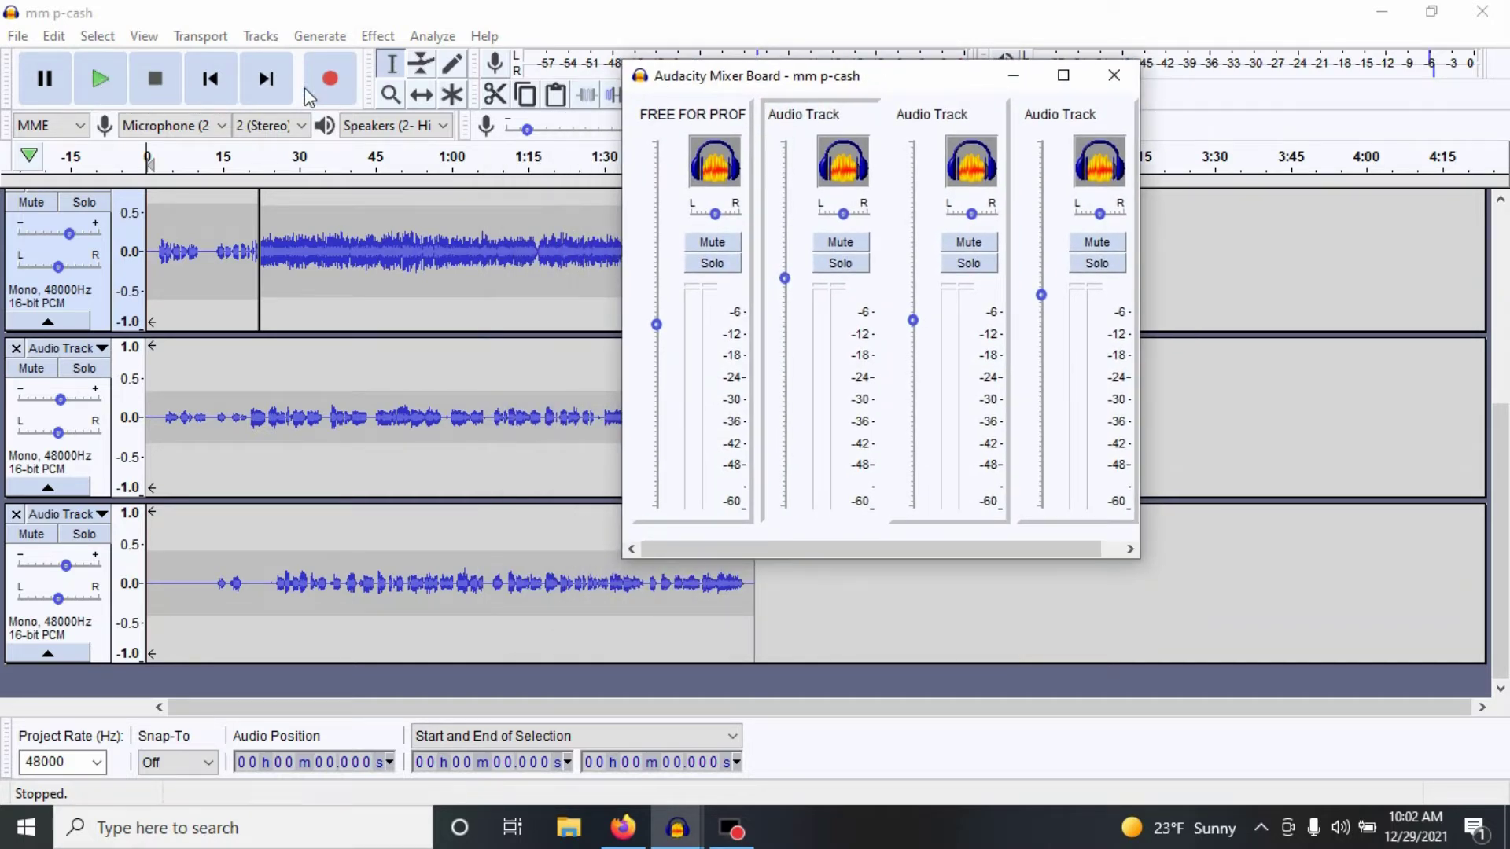
left_click(100, 78)
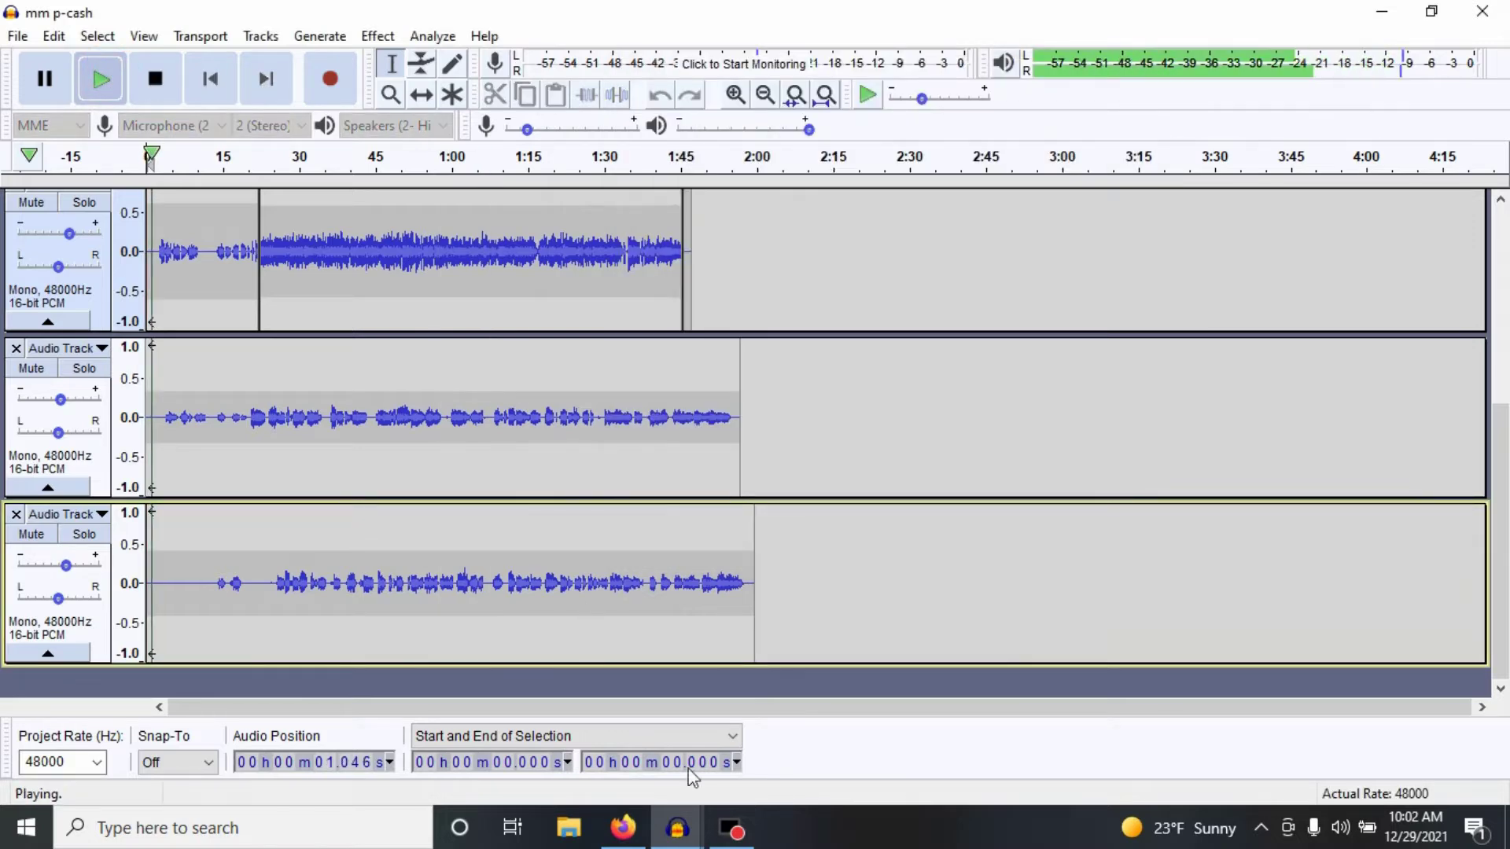
Step: Watch the Mixer Board meters during playback, shift the window right, then stop playback
mouse_move(677, 829)
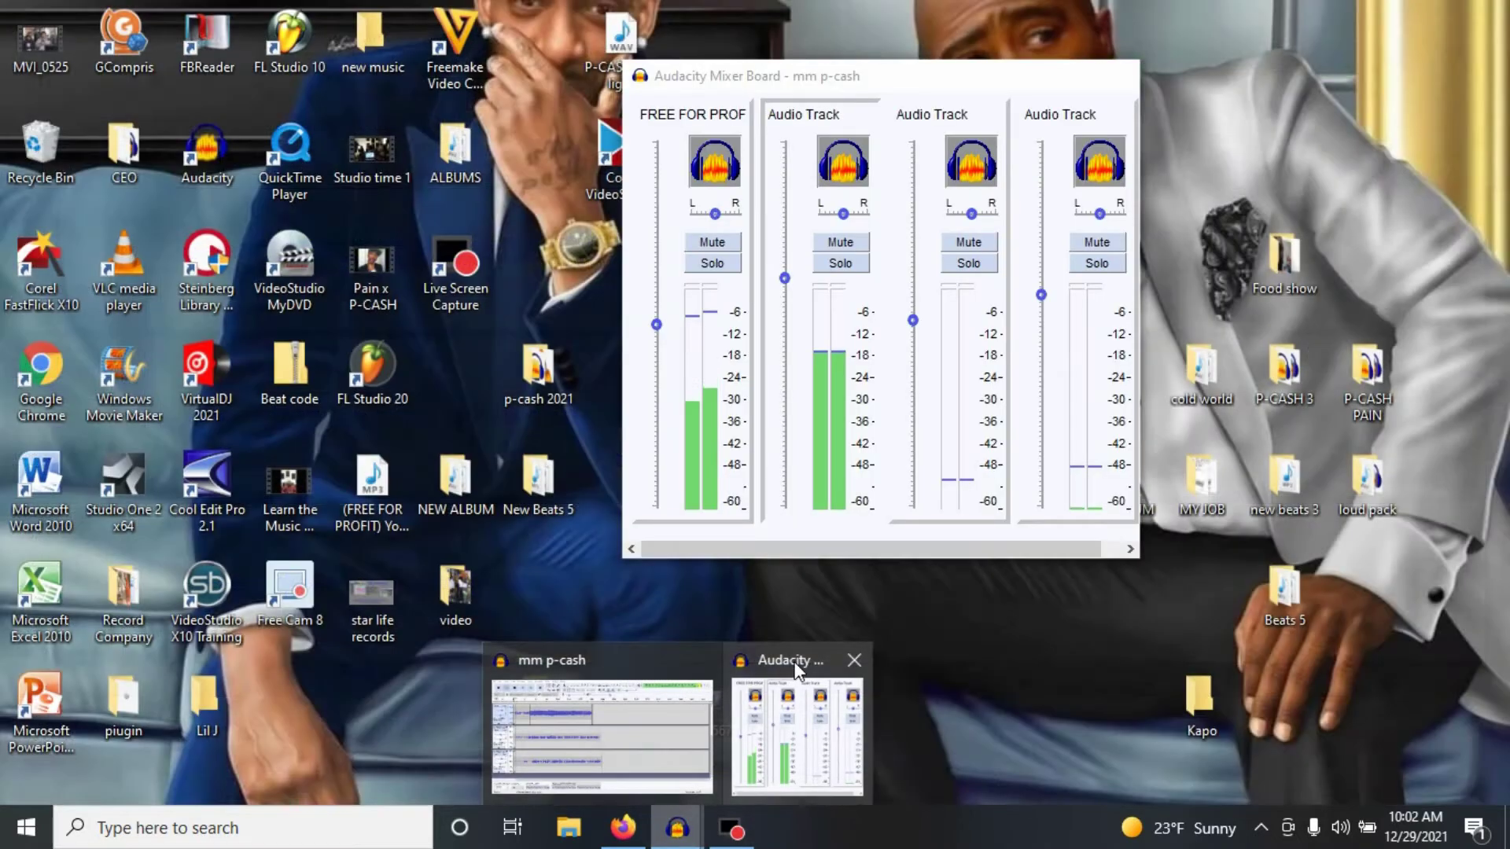
left_click(790, 666)
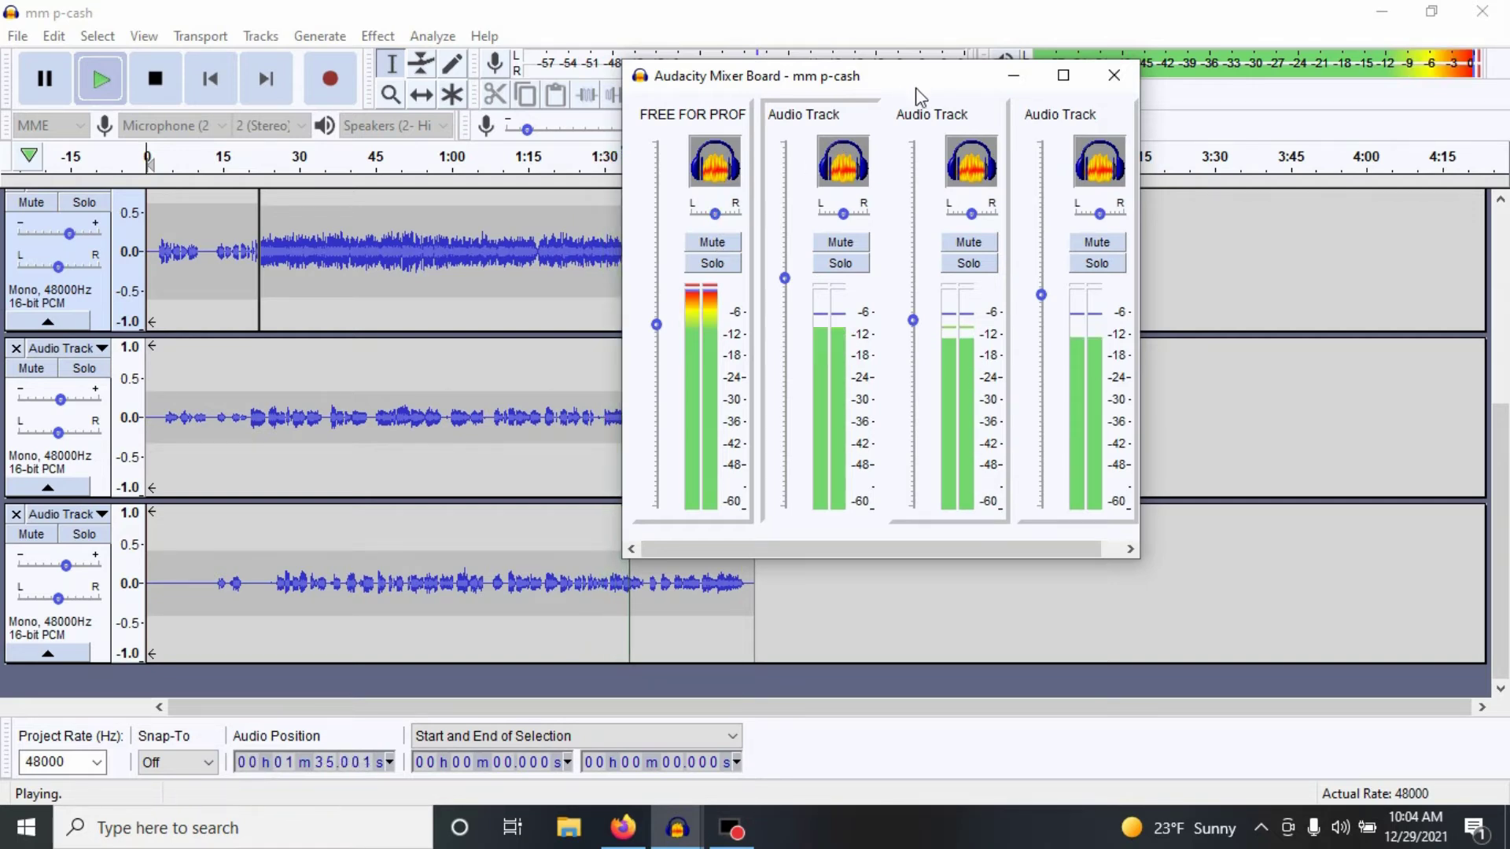
left_click_drag(918, 85, 1066, 76)
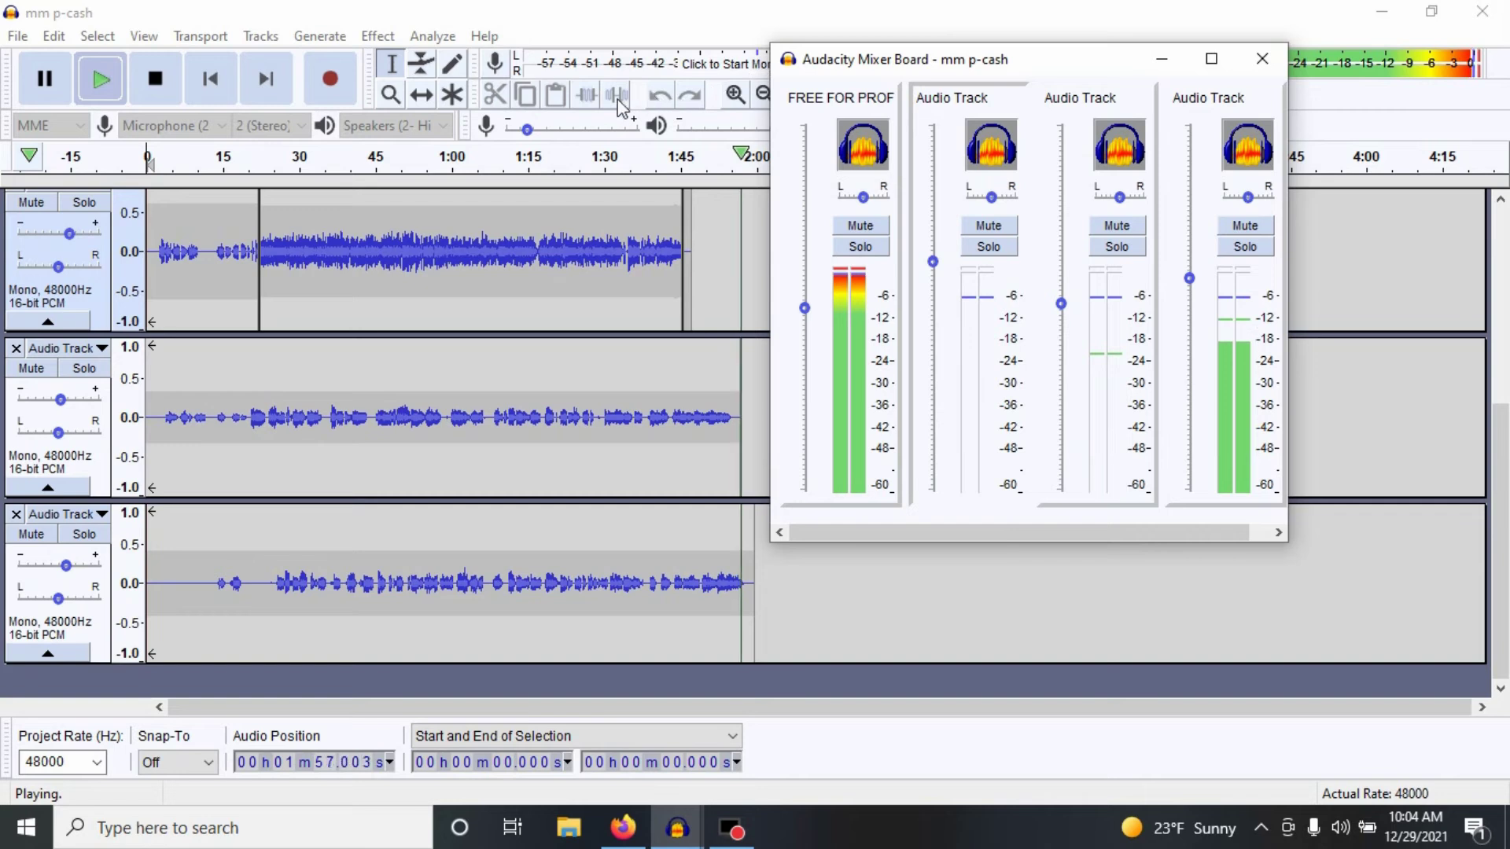
left_click(163, 101)
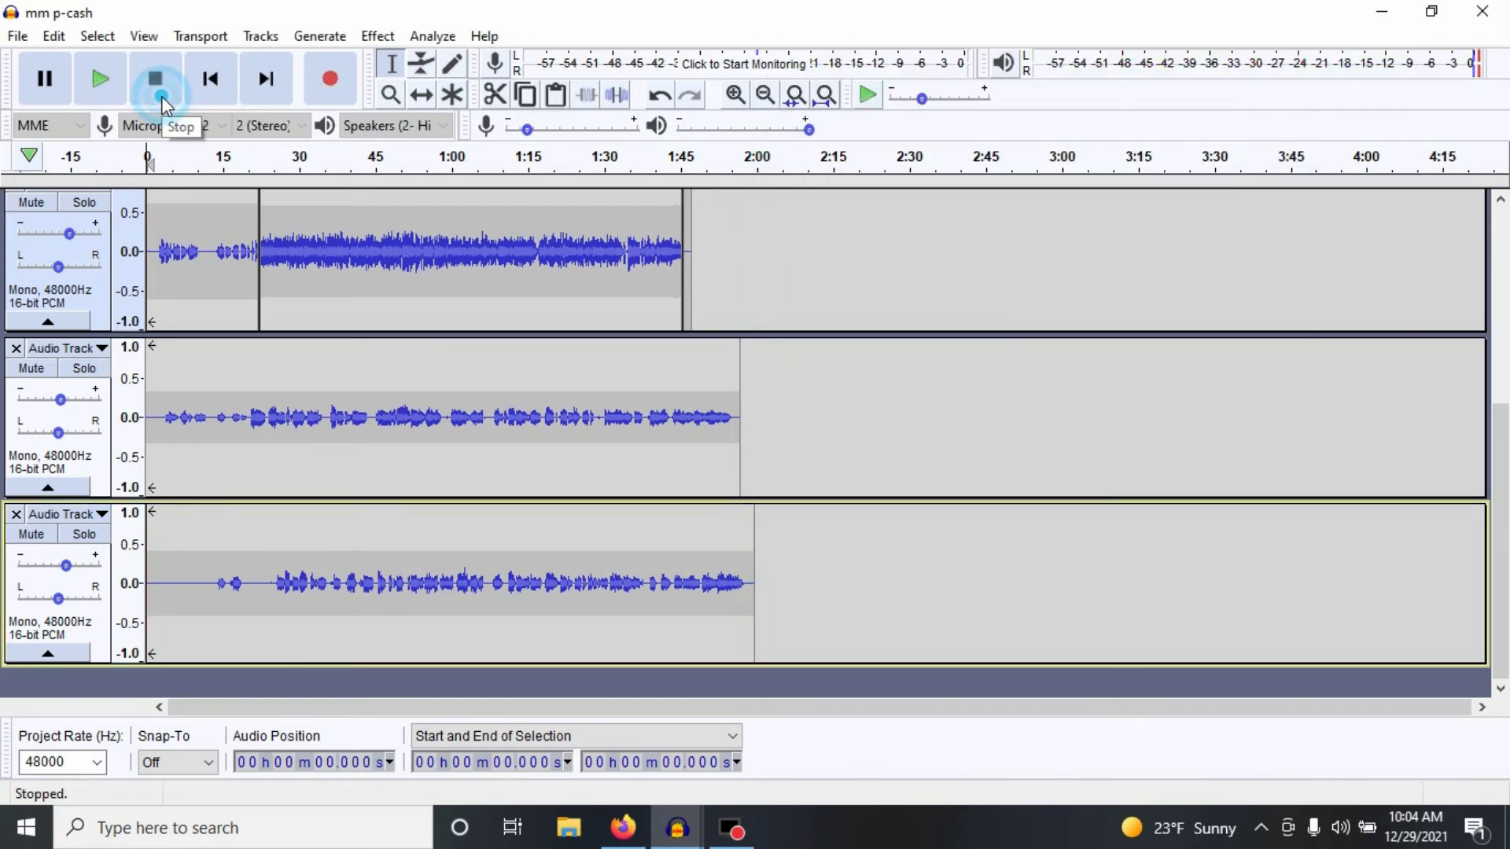
Step: Start microphone input monitoring, view the Mixer Board, then return to the main track window
left_click(727, 63)
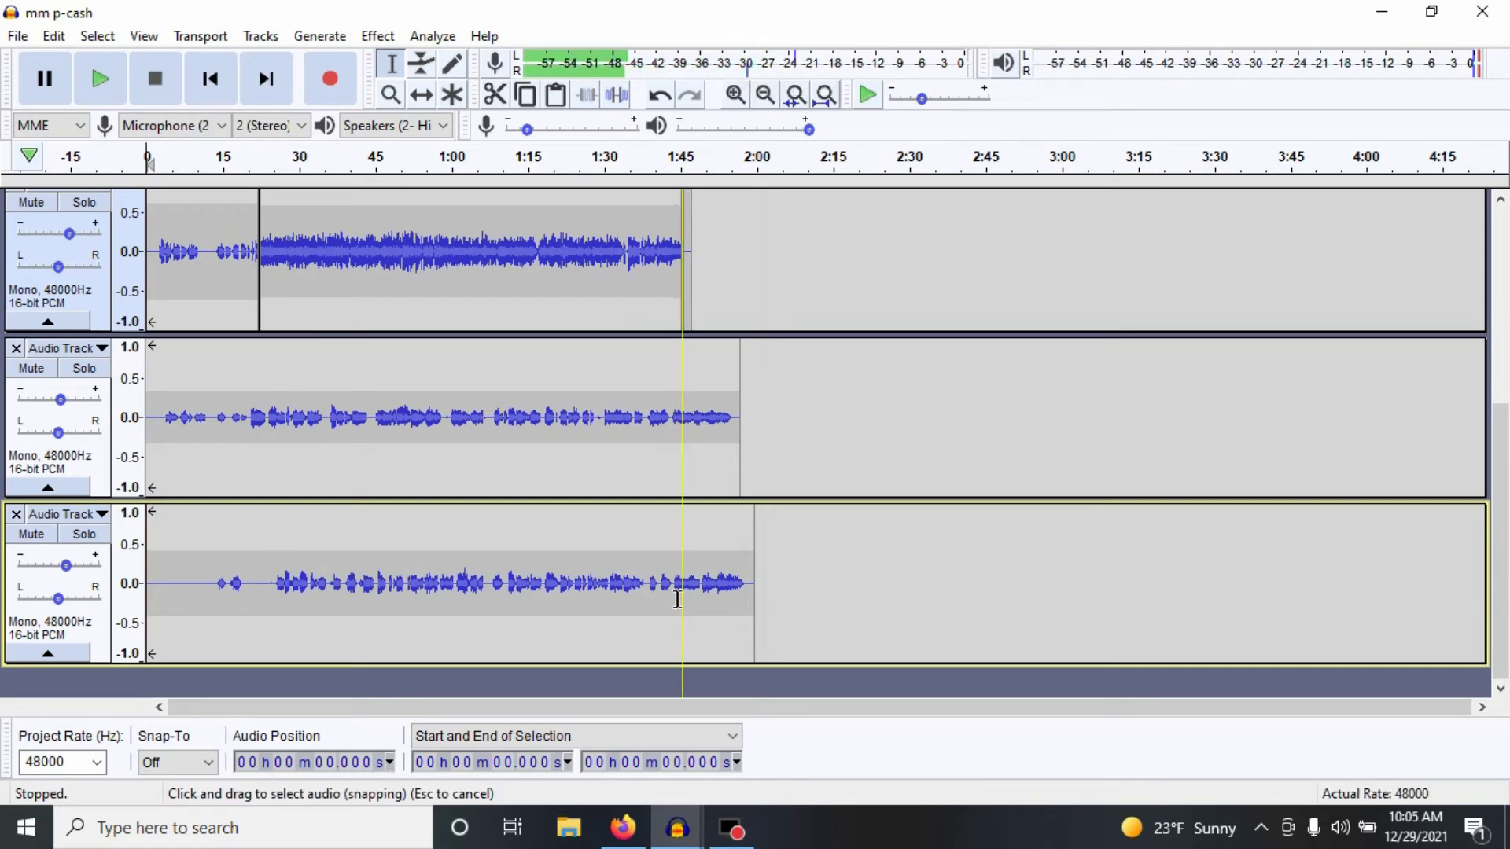
left_click(678, 831)
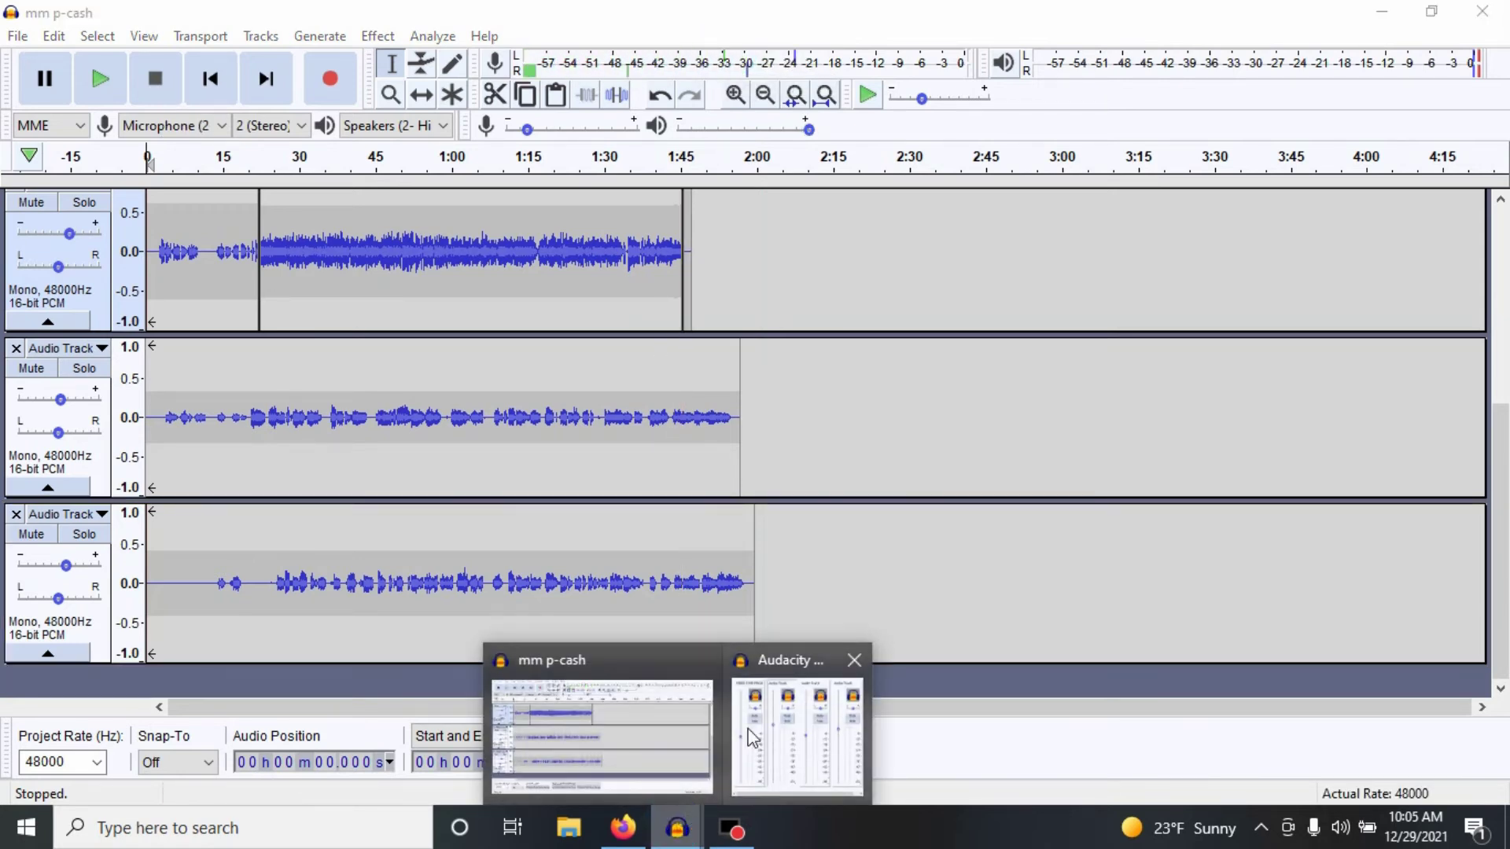
left_click(799, 661)
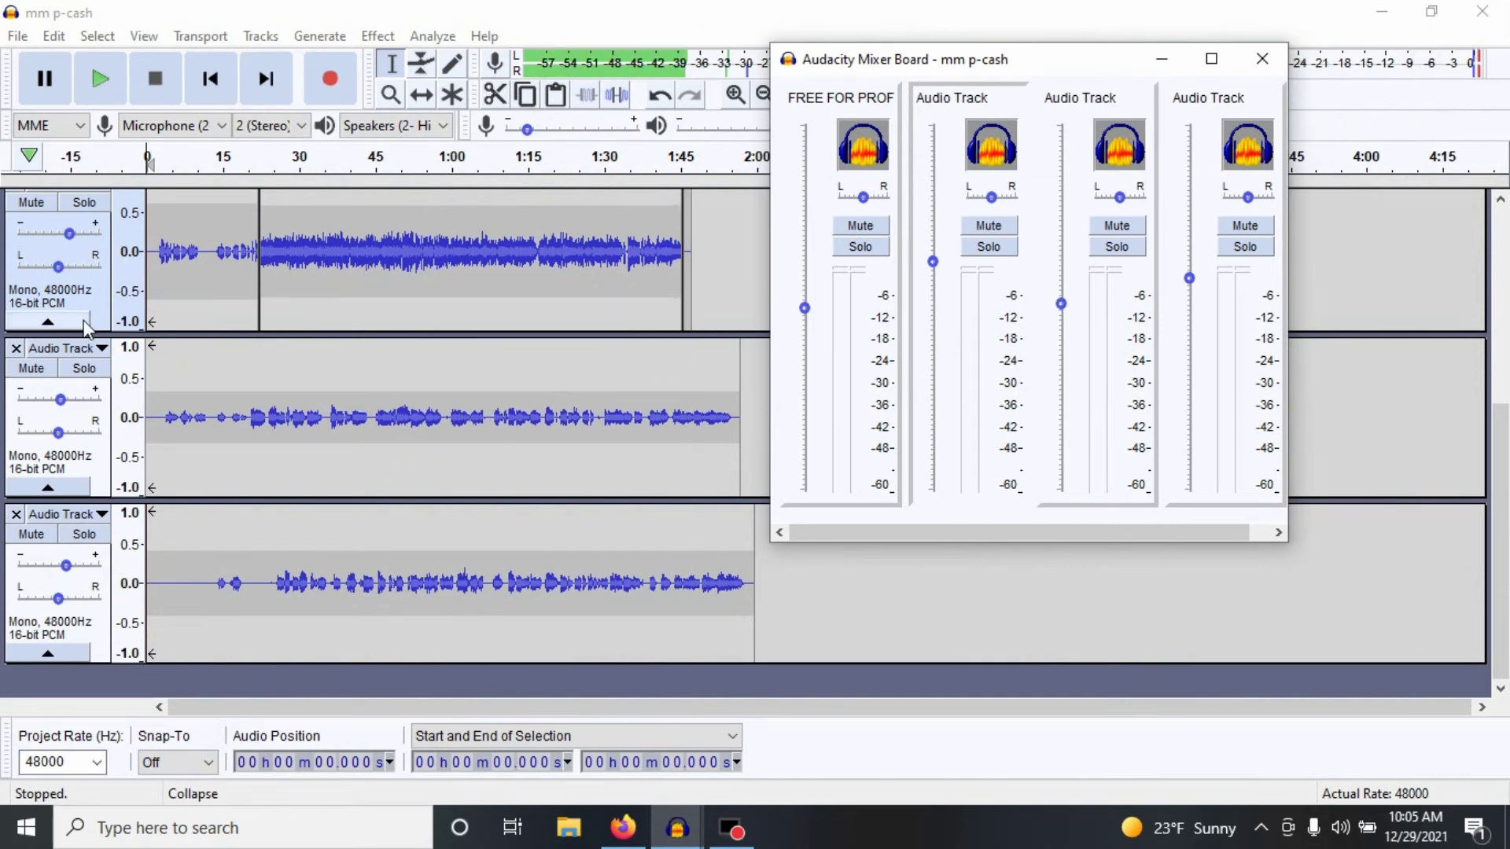
left_click(1385, 298)
Step: Rename the first vocal track to 'Vocal 1'
scroll(1416, 338, "up", 3)
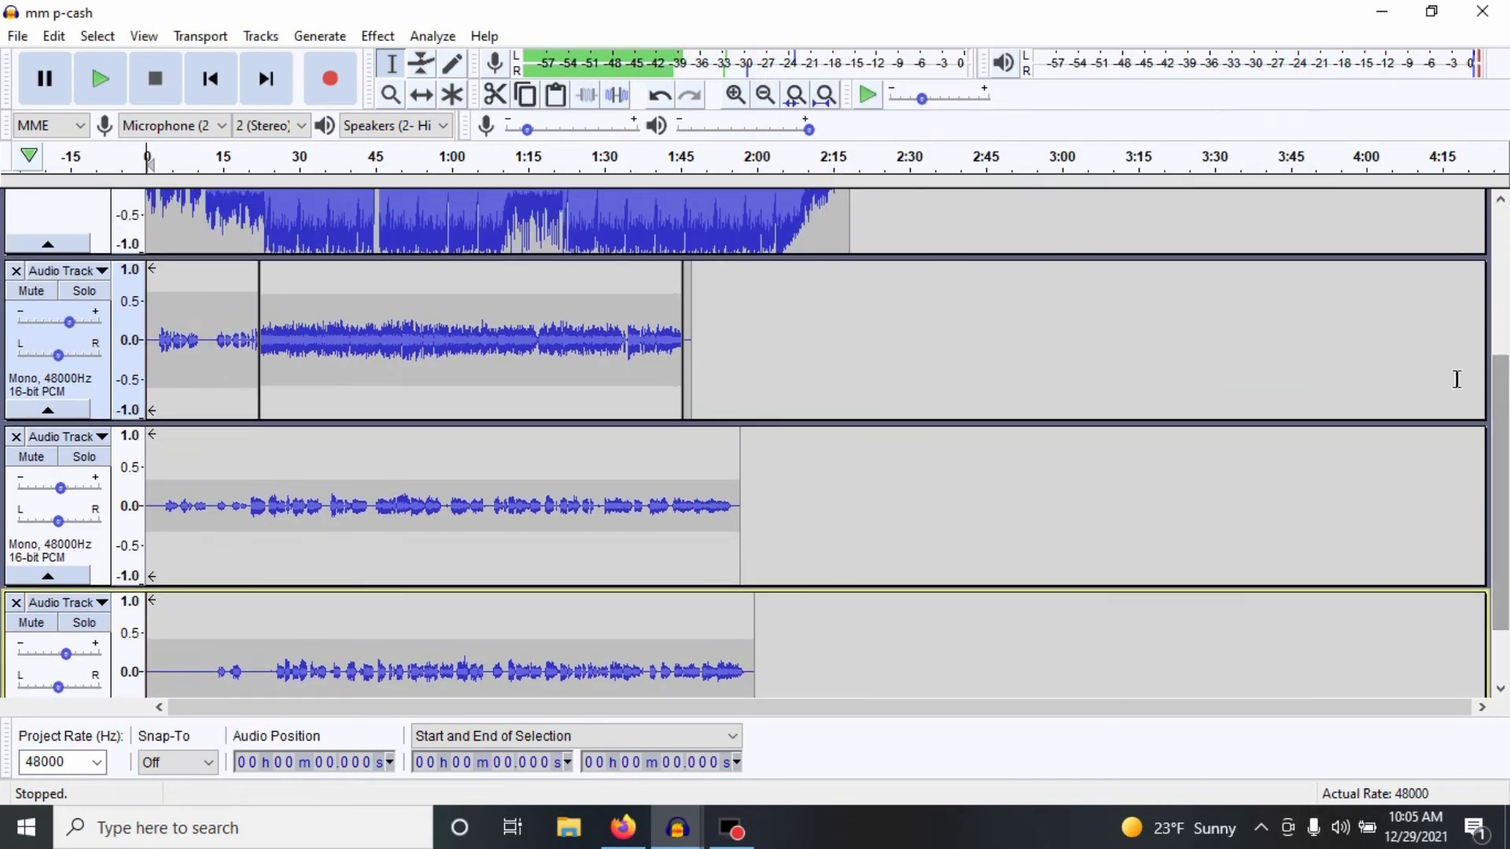
left_click(98, 273)
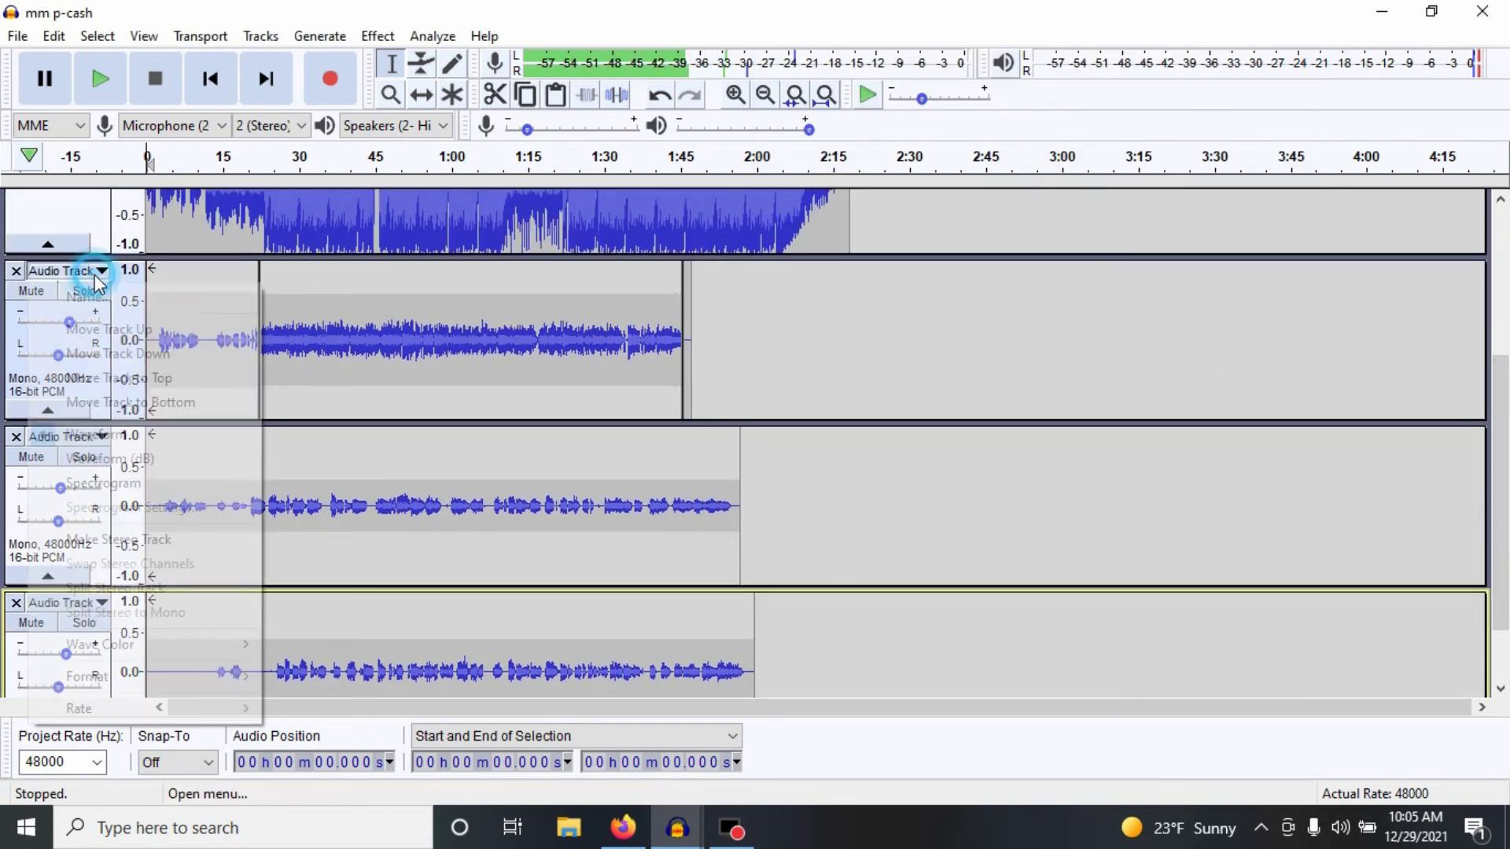
left_click(91, 297)
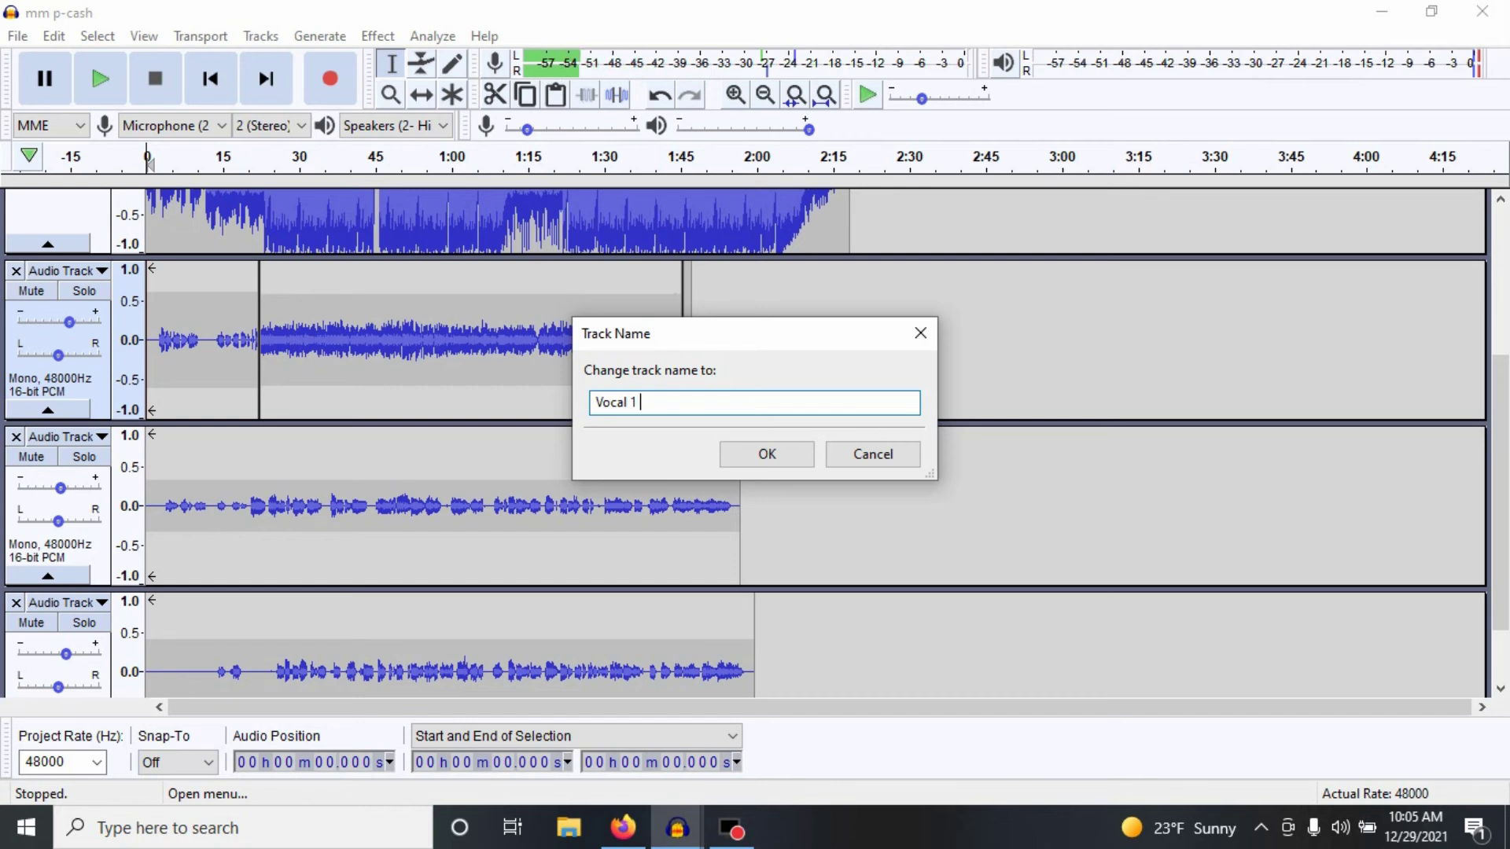
left_click(749, 456)
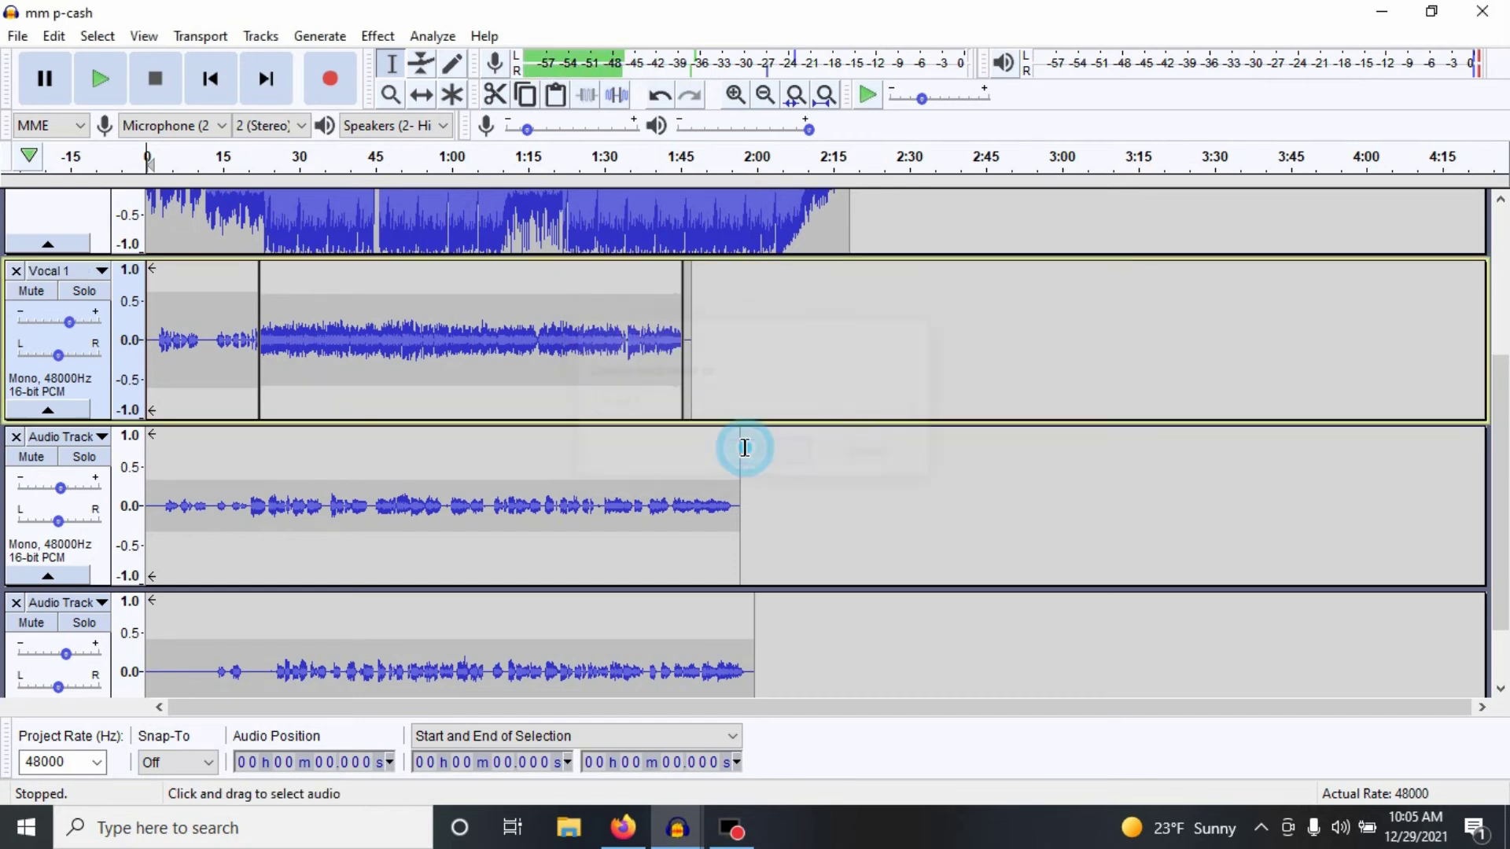
Step: Rename the second vocal track to 'Vocal 2'
left_click(102, 438)
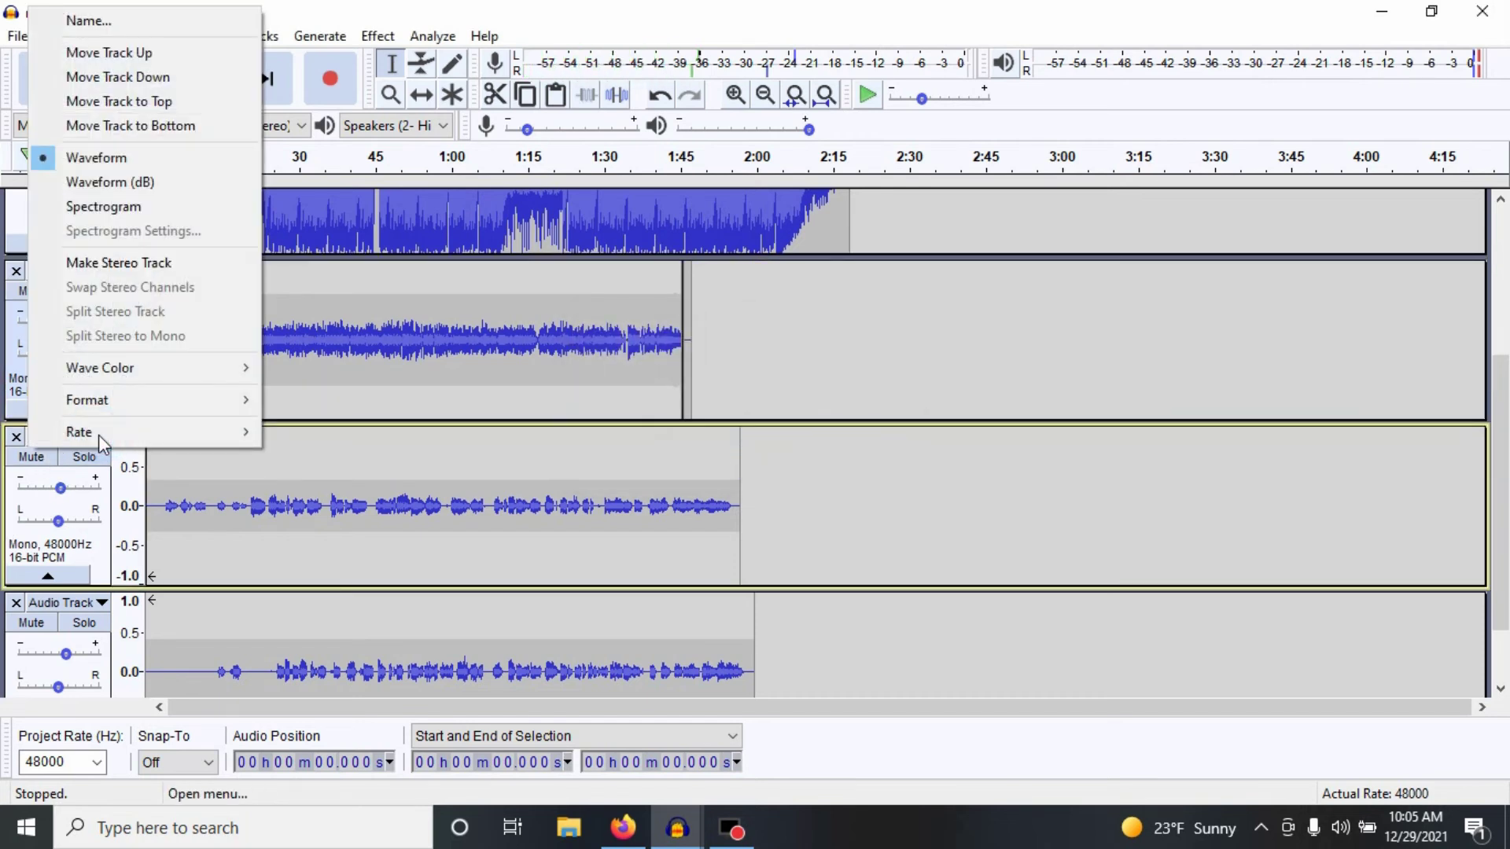
left_click(121, 19)
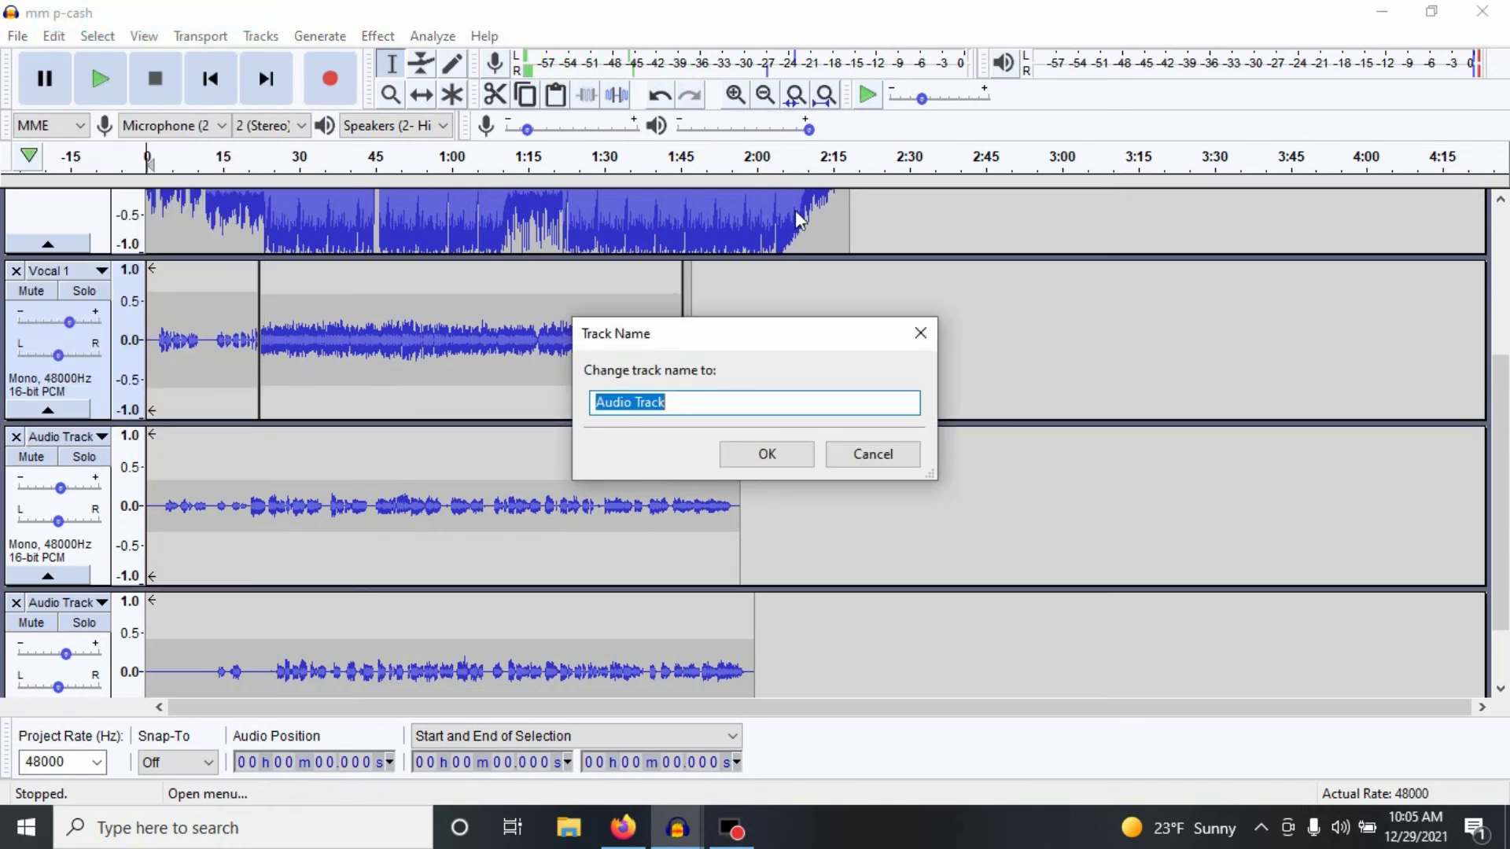
left_click(670, 402)
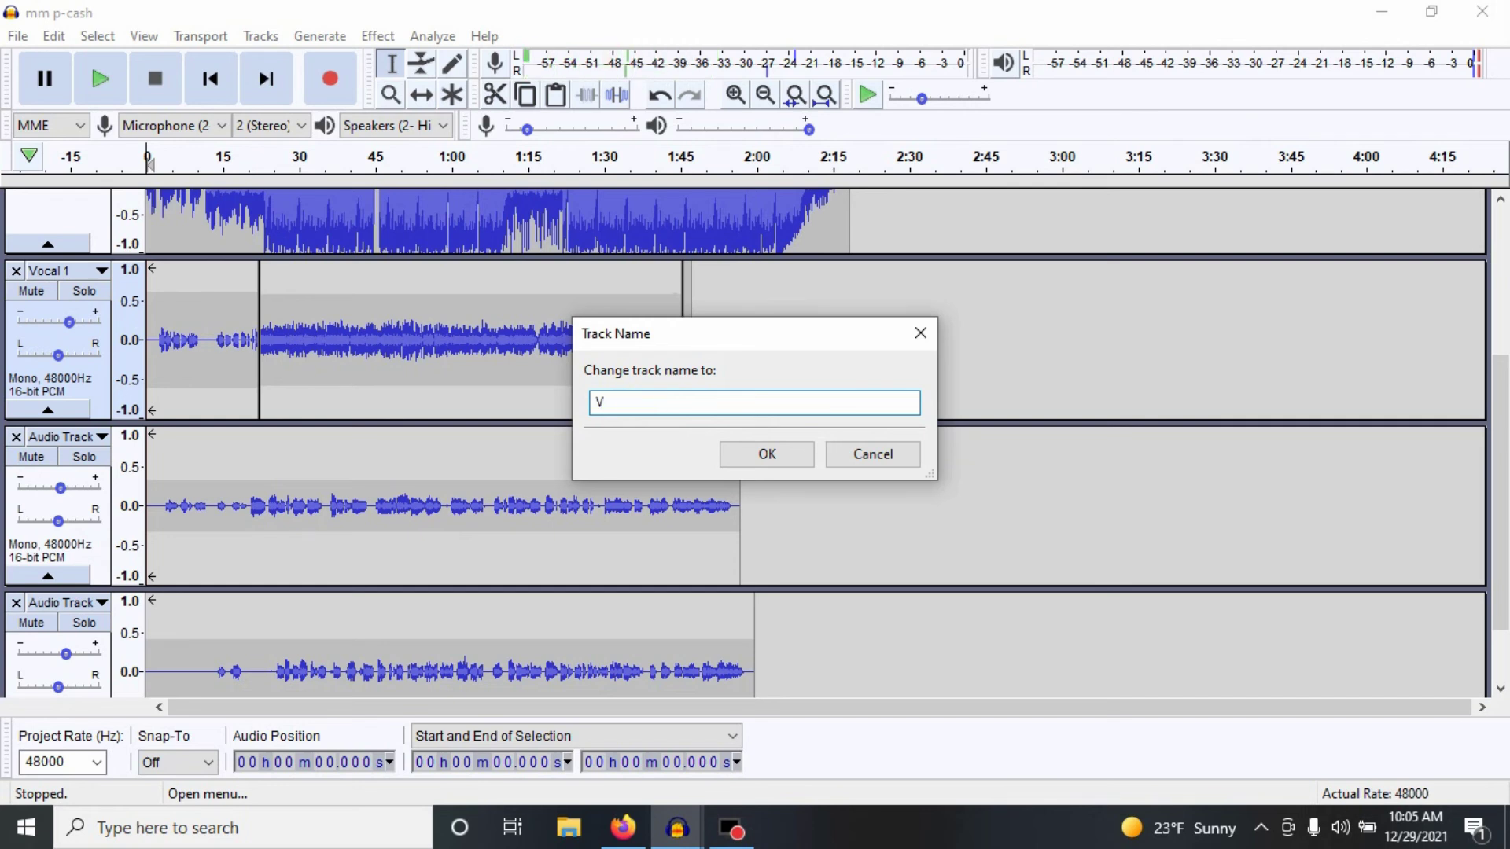
type("Vocal 2")
left_click(792, 466)
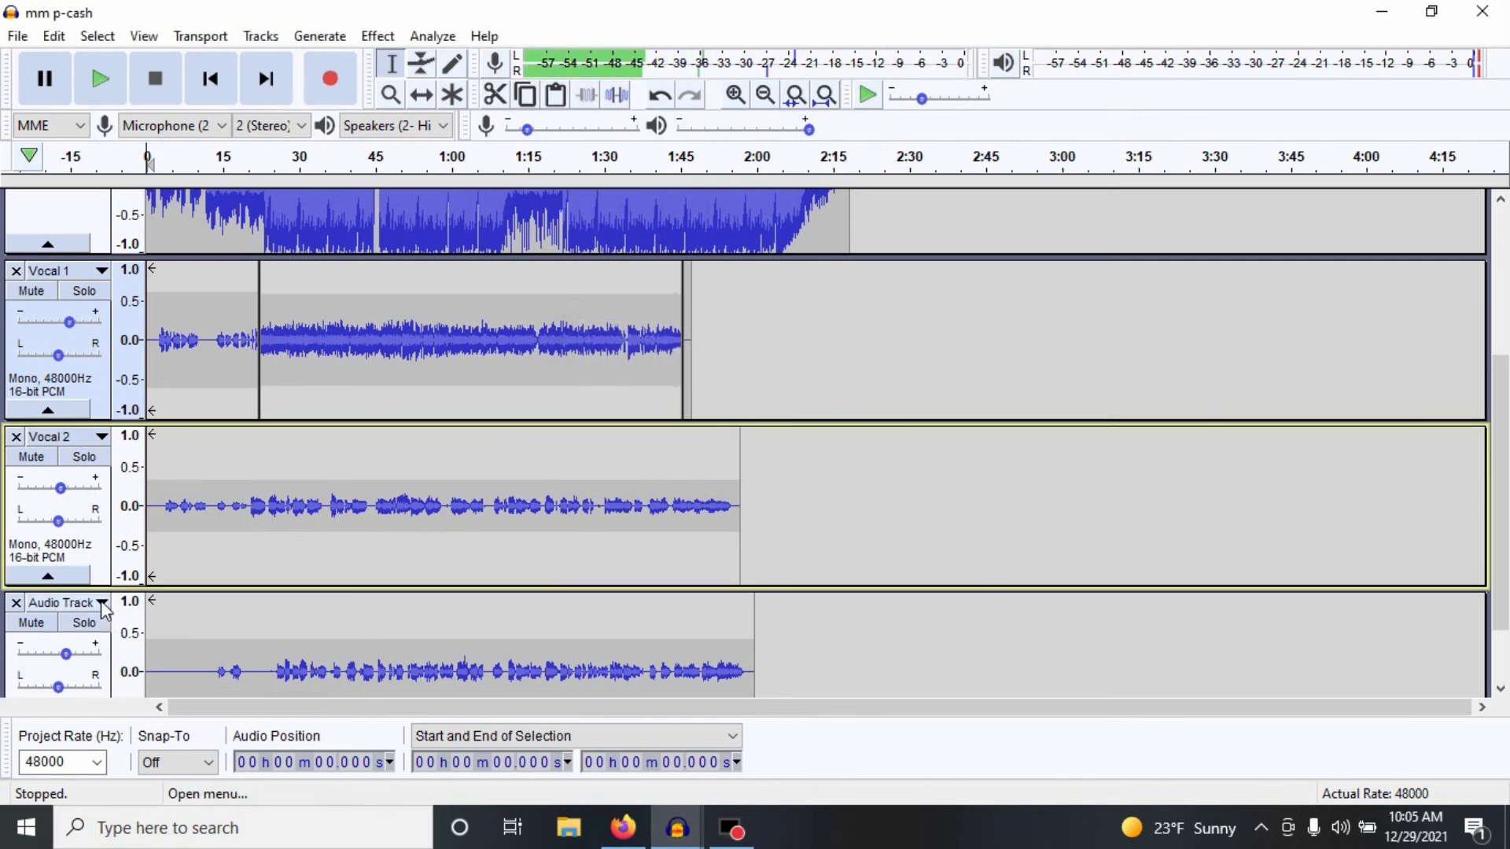
Step: Rename the third vocal track to 'vocal 3'
left_click(102, 603)
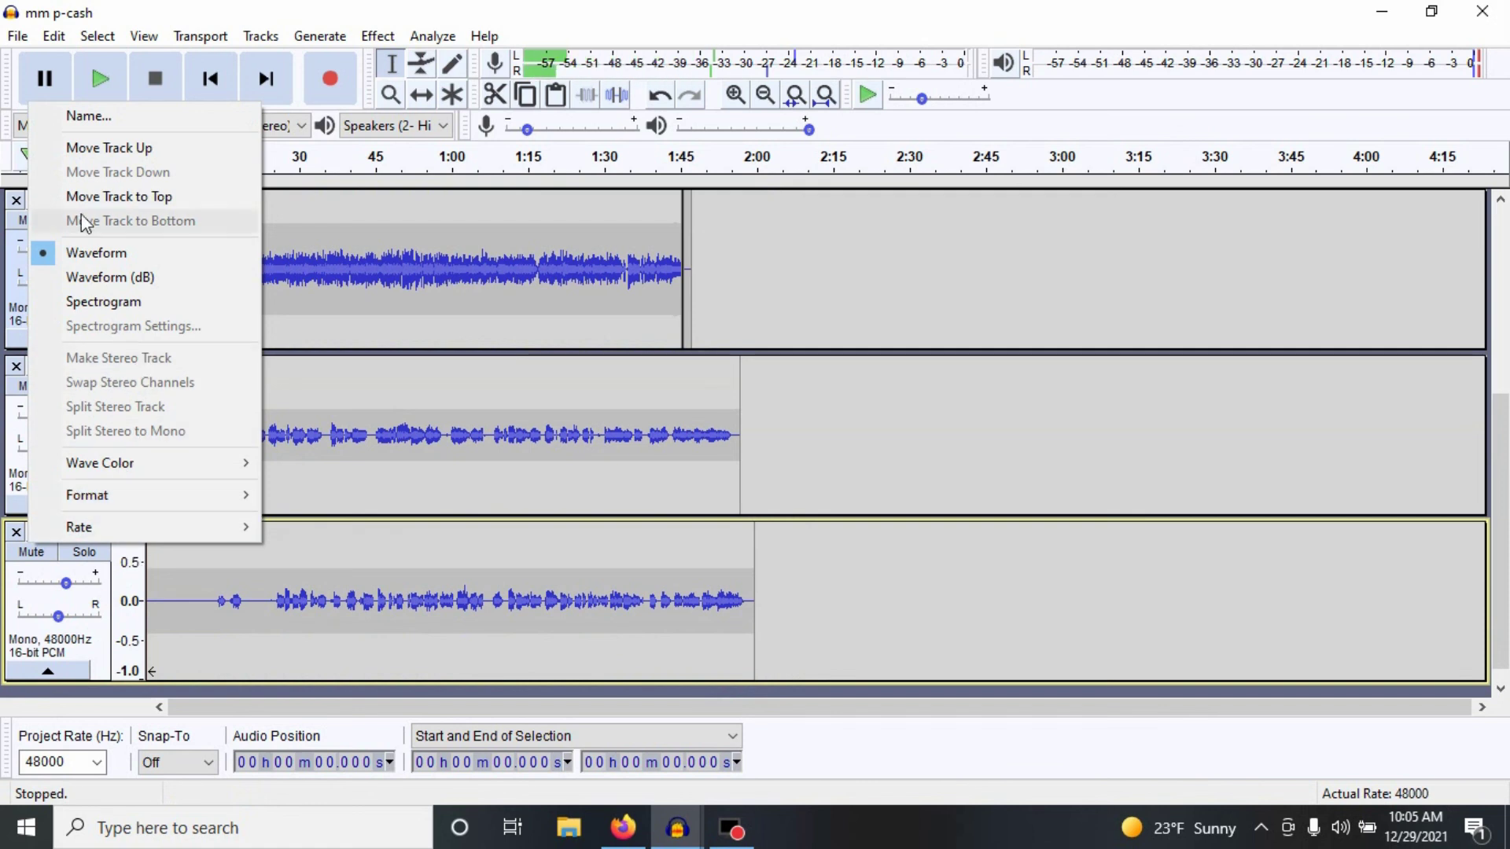
left_click(119, 118)
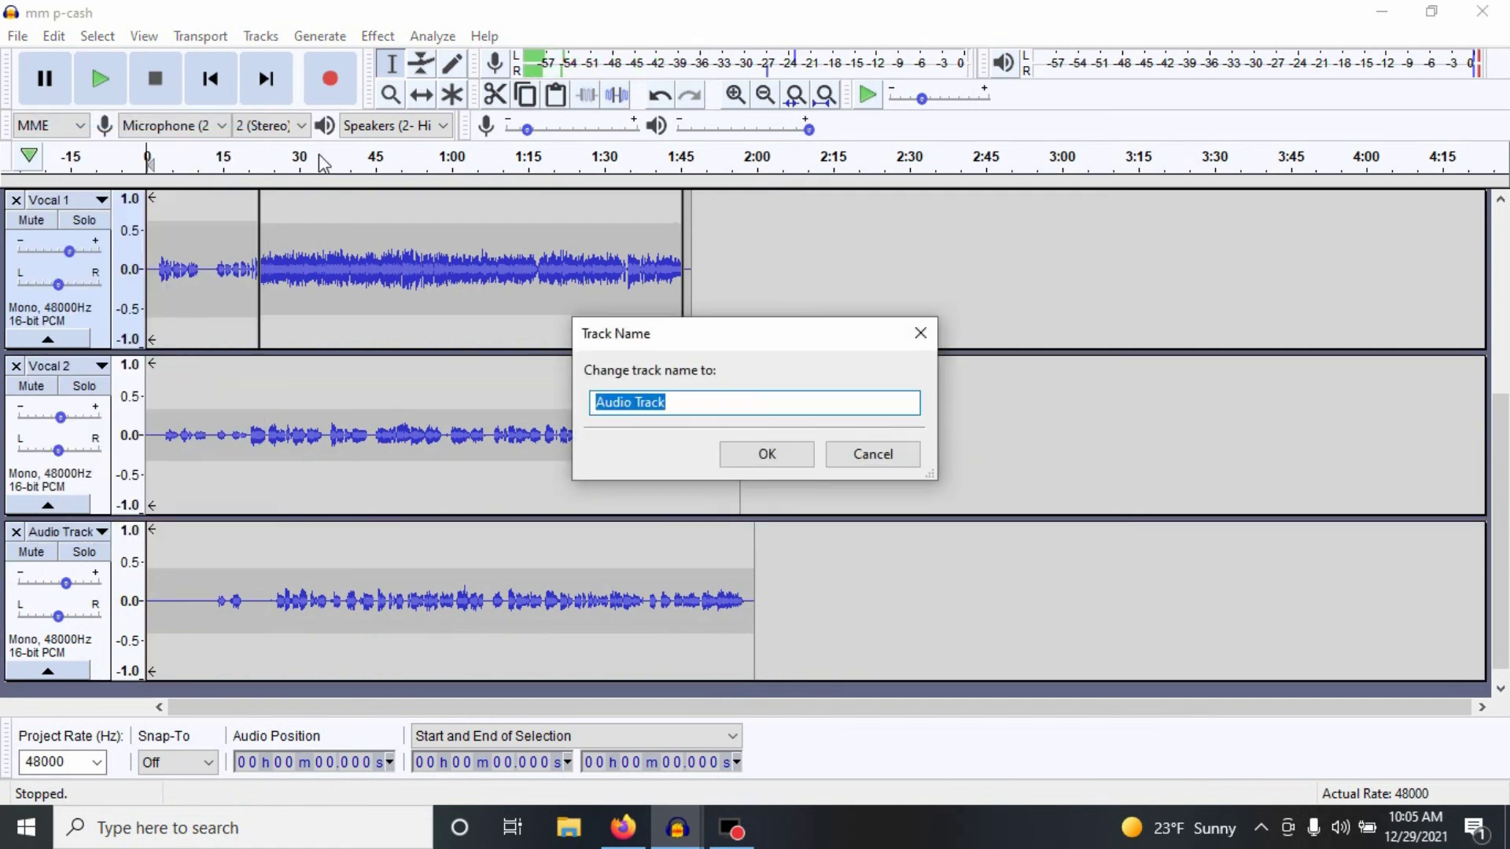
key("BackSpace")
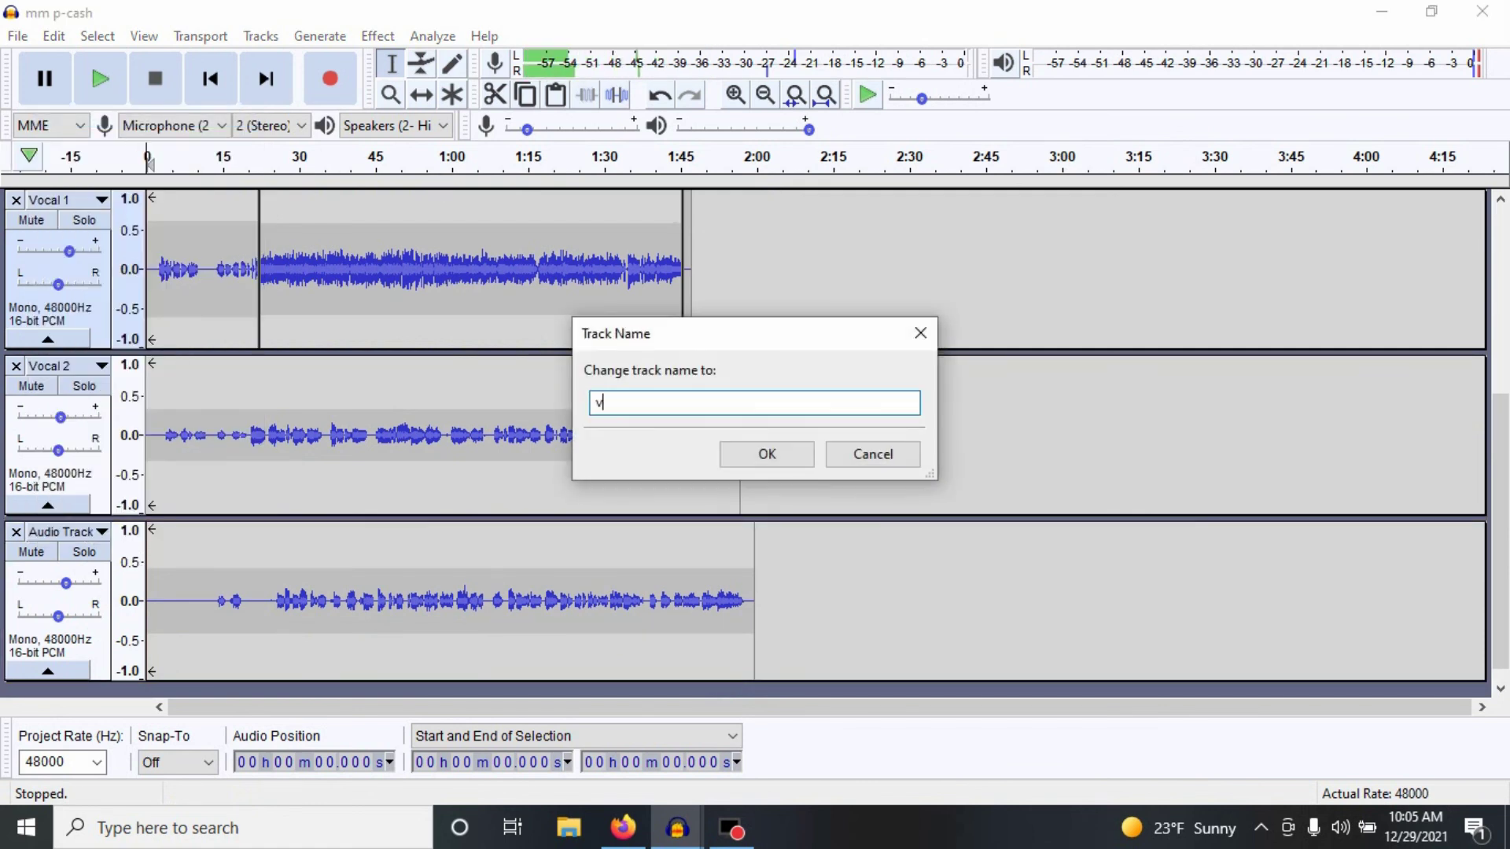
type("vocal 3")
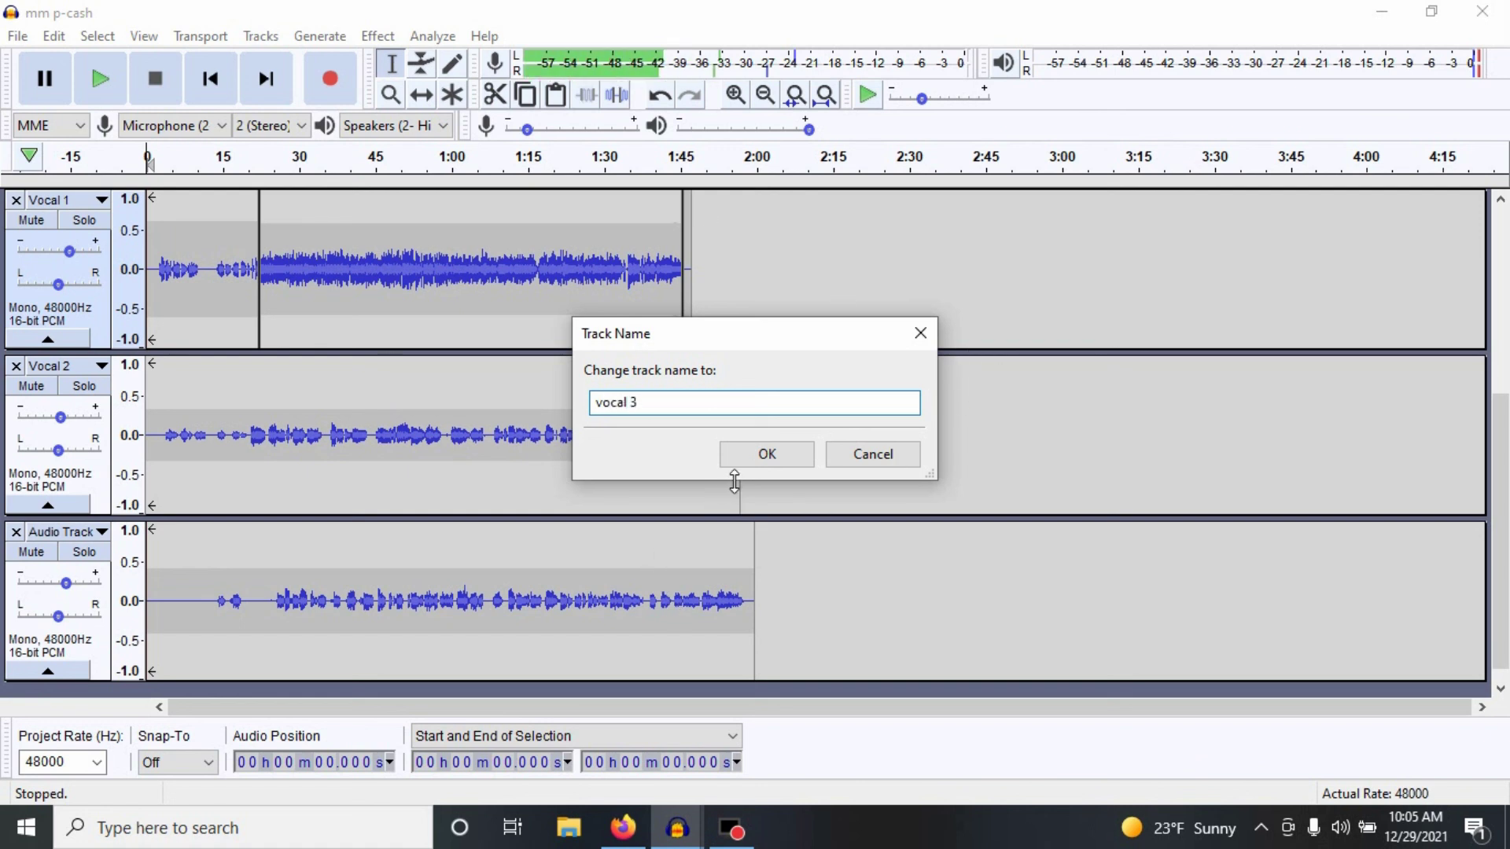
left_click(767, 460)
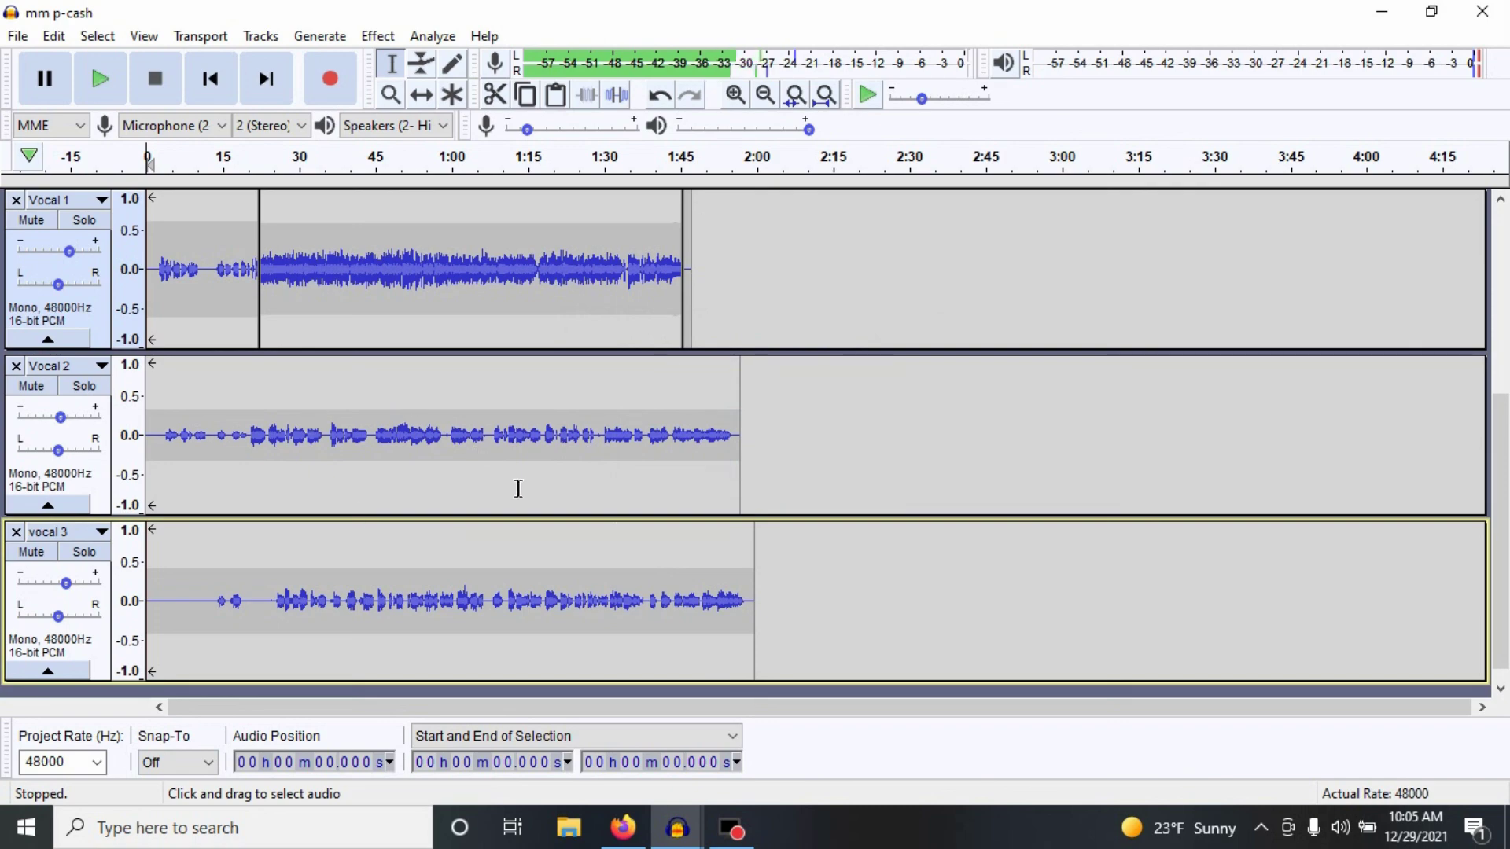
Step: Bring the Mixer Board to the front briefly, then minimize it
mouse_move(681, 841)
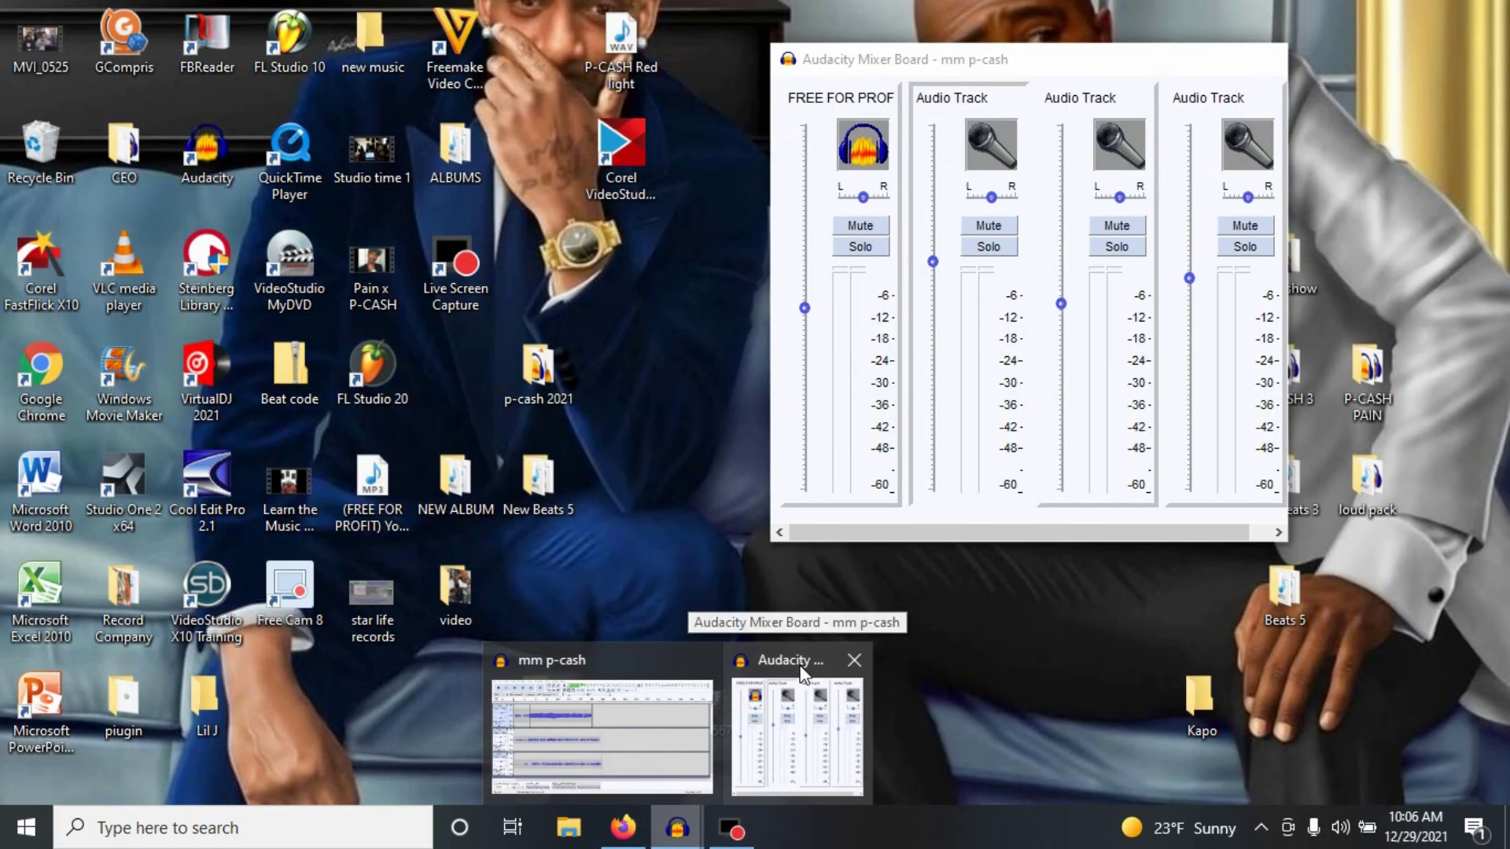
left_click(798, 665)
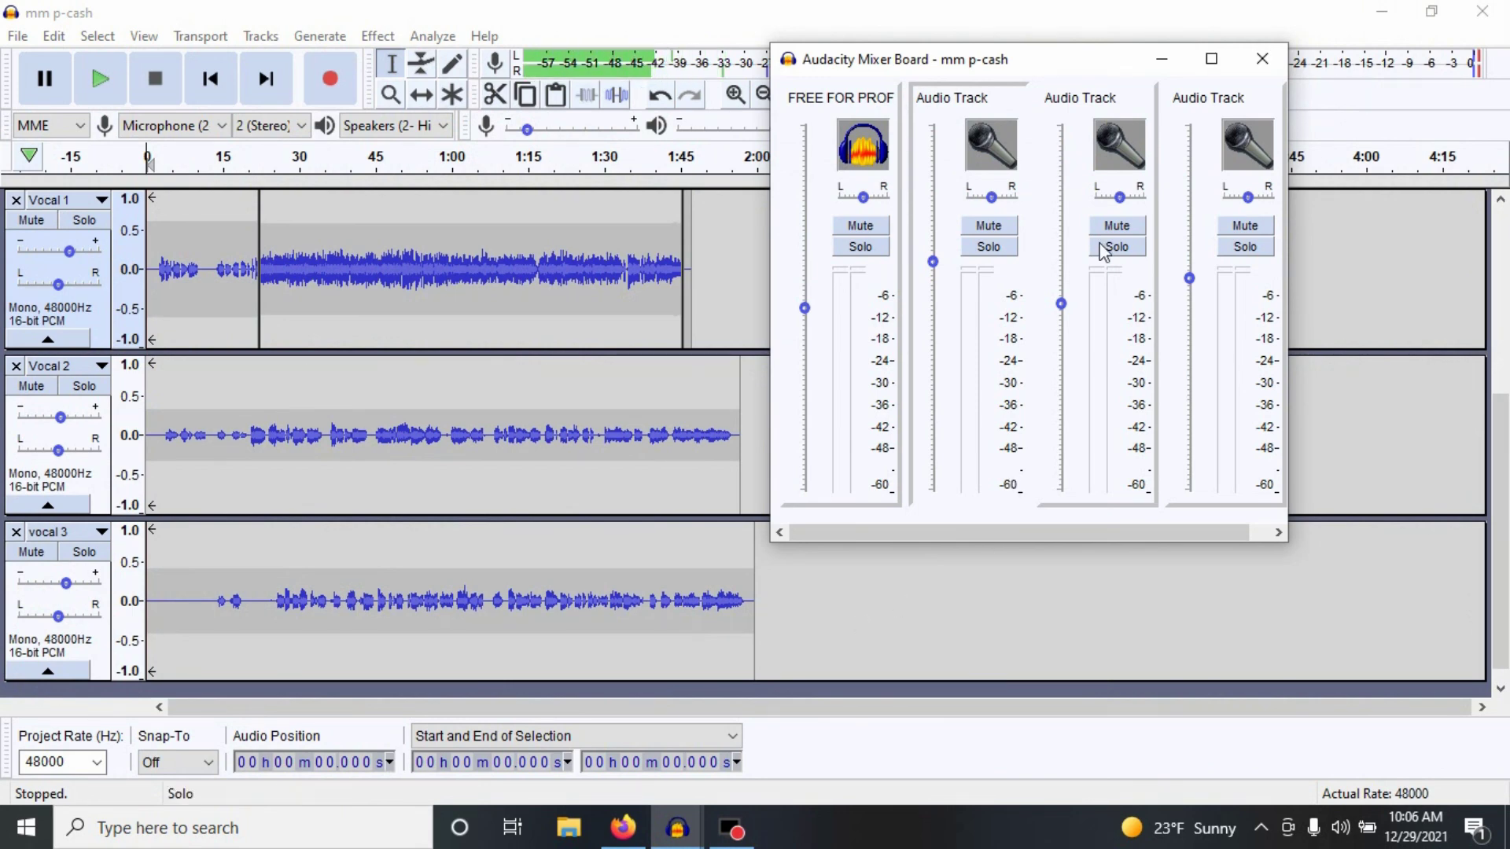
left_click(1161, 63)
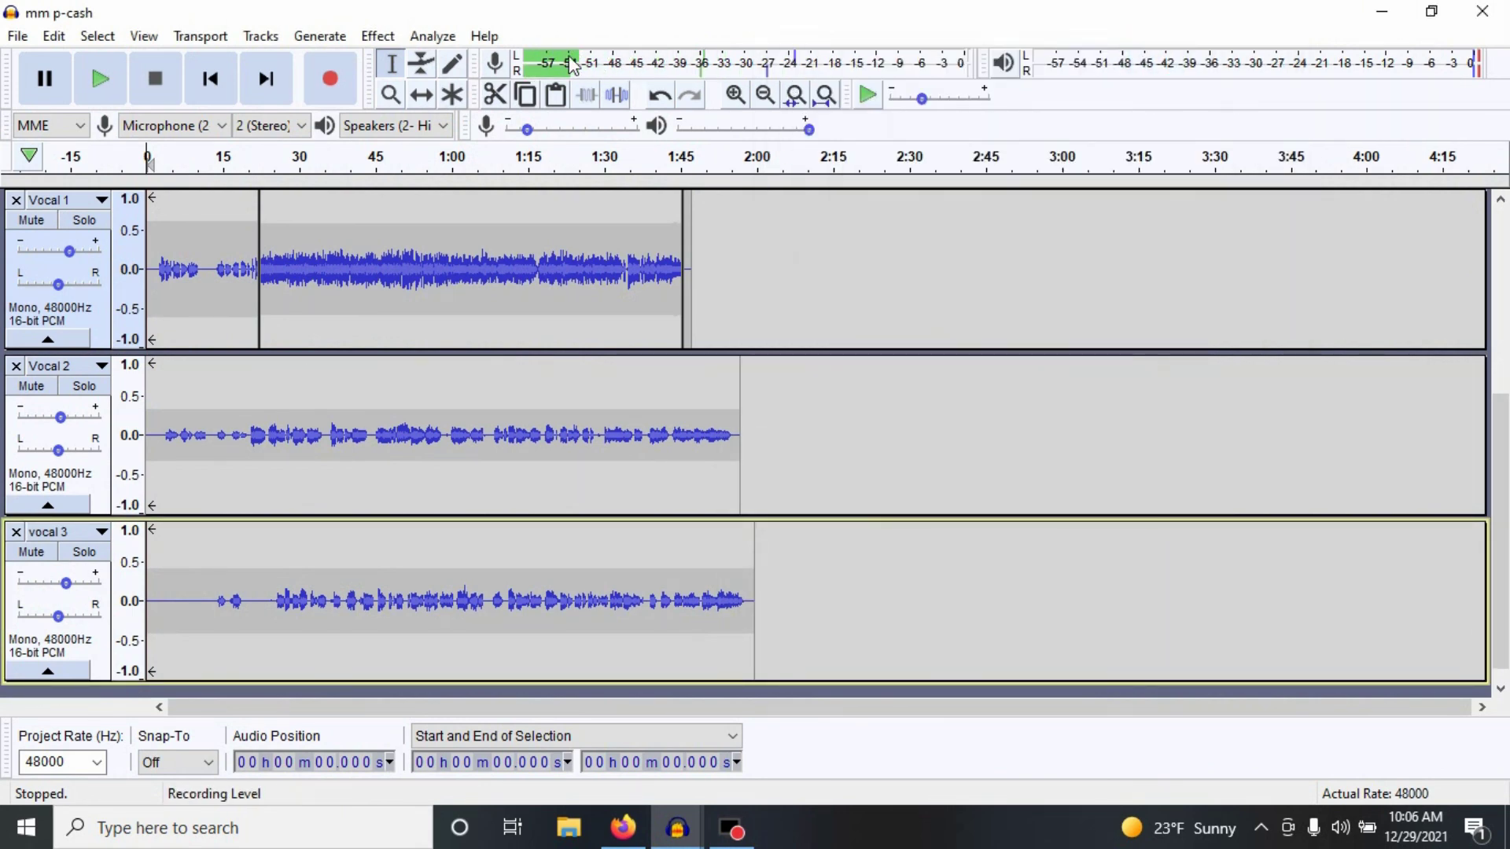